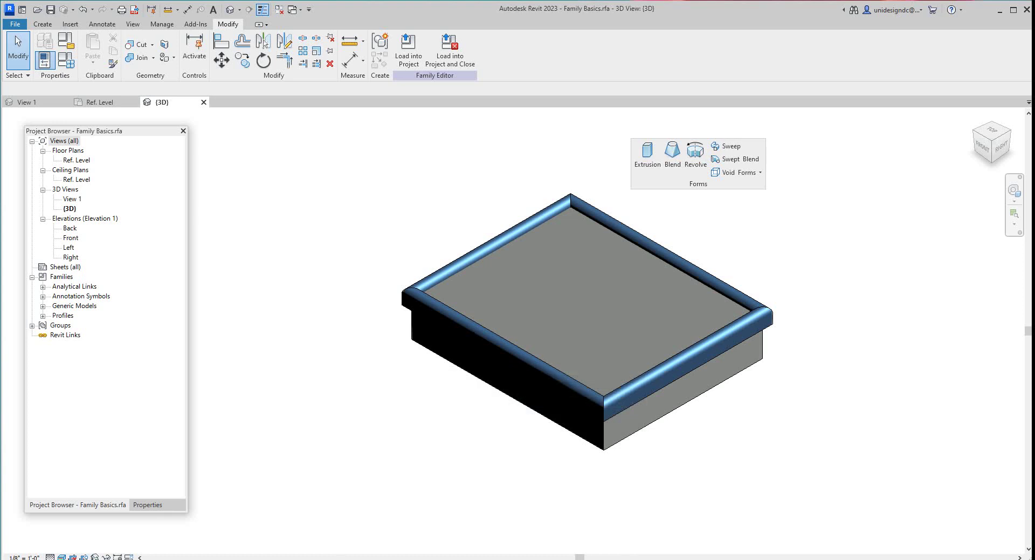
Move the floating Forms panel closer to the Project Browser and view the available void form types
left_click_drag(626, 150, 253, 173)
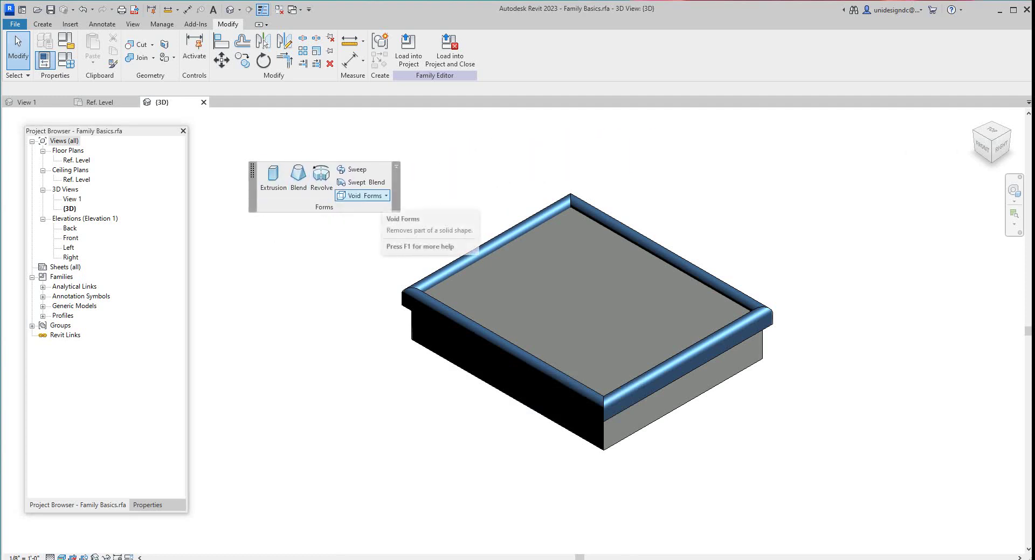
left_click(372, 195)
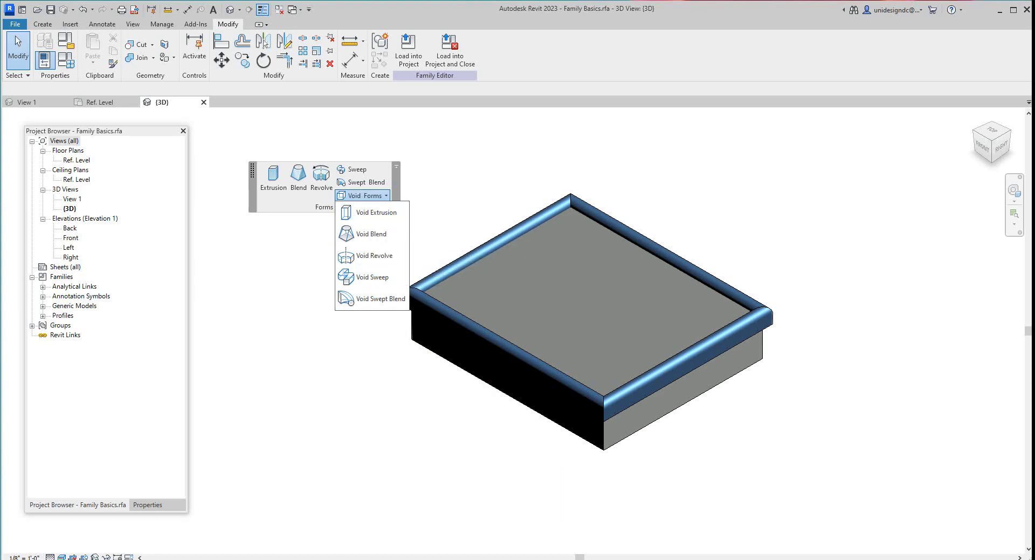
scroll(458, 204, "down", 2)
scroll(453, 211, "up", 1)
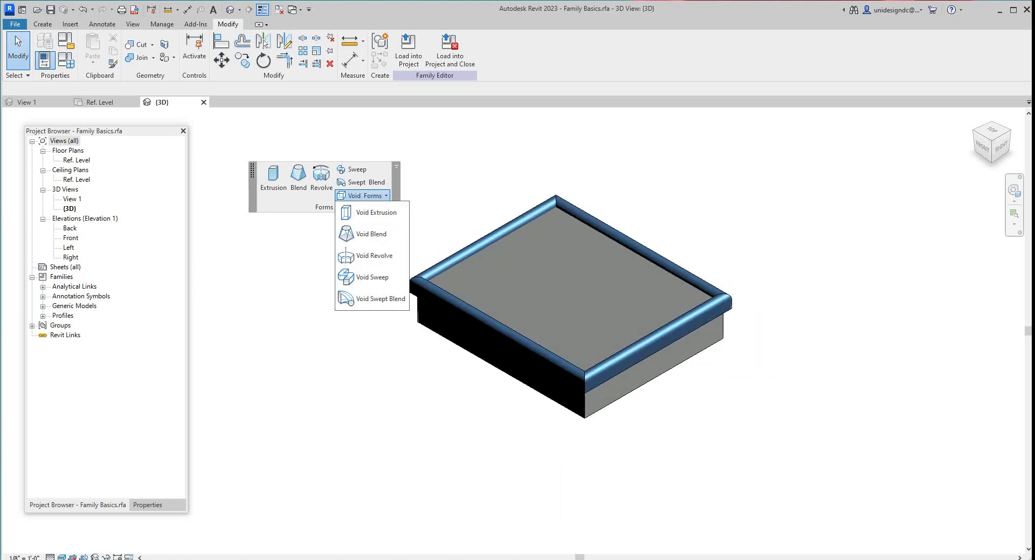
key("Escape")
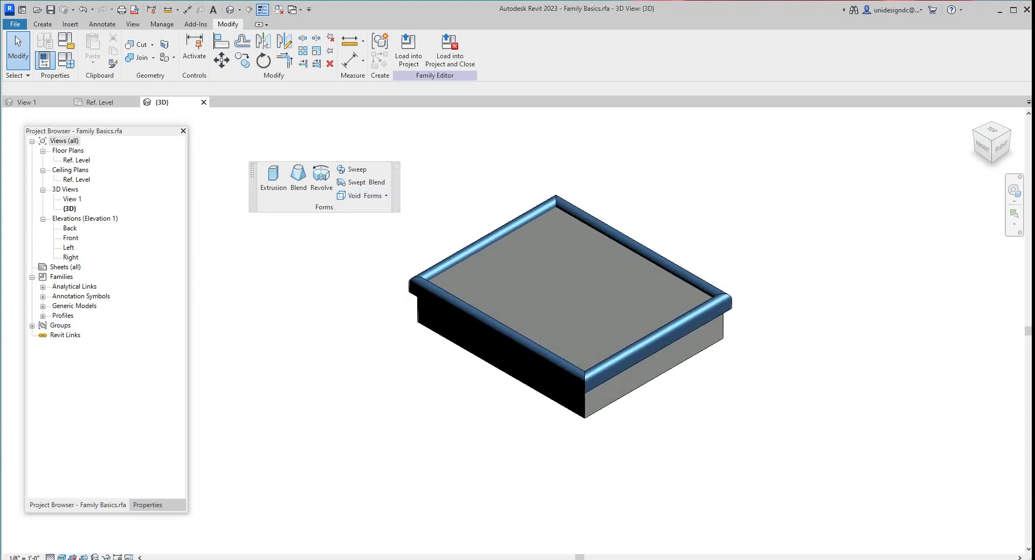
scroll(433, 188, "up", 3)
scroll(435, 189, "down", 3)
scroll(560, 260, "up", 4)
scroll(598, 312, "down", 2)
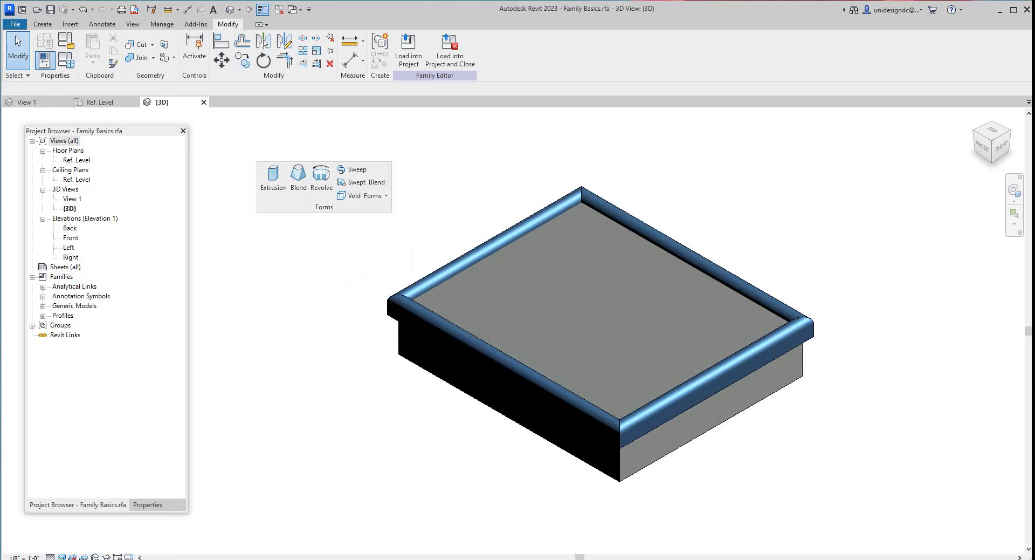
Create a new family from the English-Imperial template Generic Model face based.rft, dismissing the save reminder
left_click(15, 23)
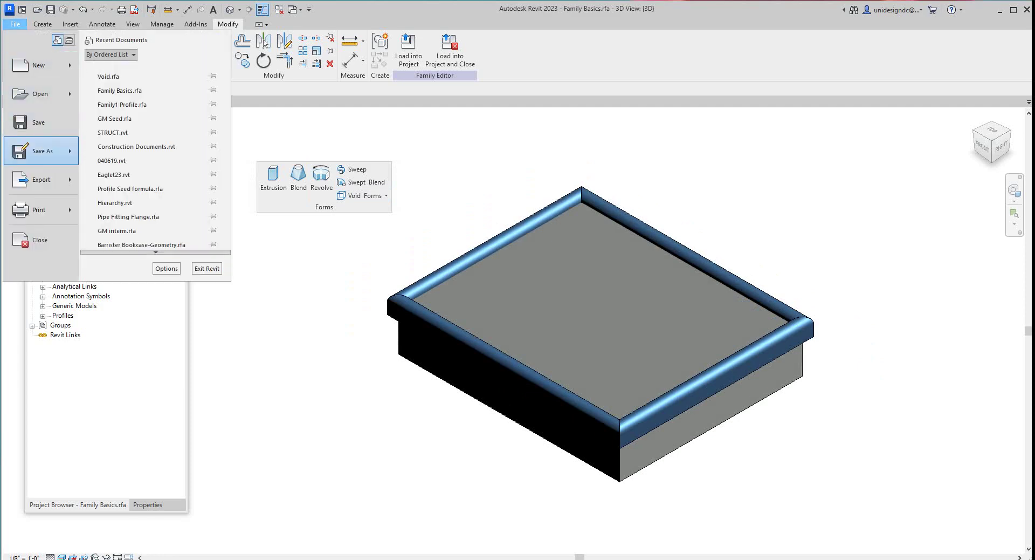
mouse_move(37, 64)
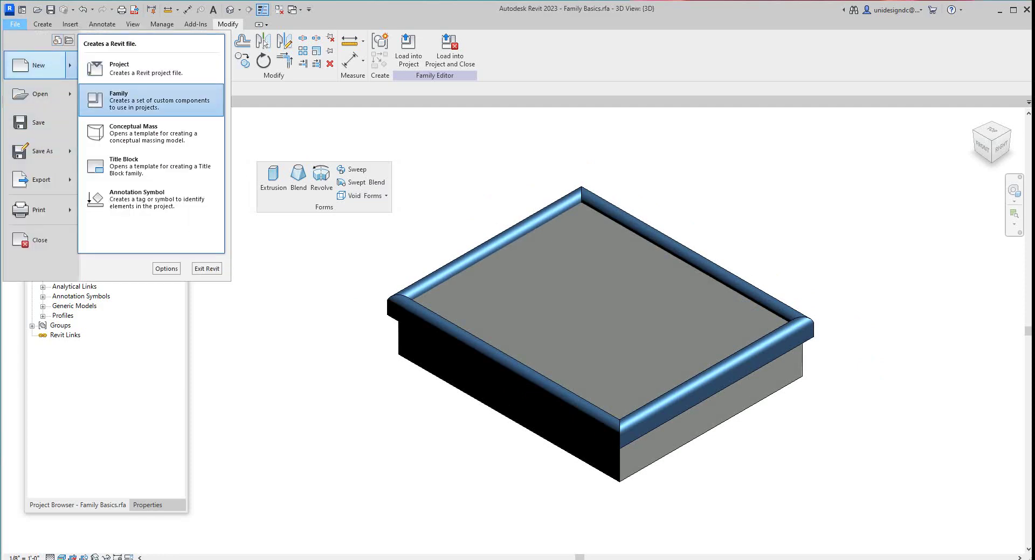
left_click(137, 101)
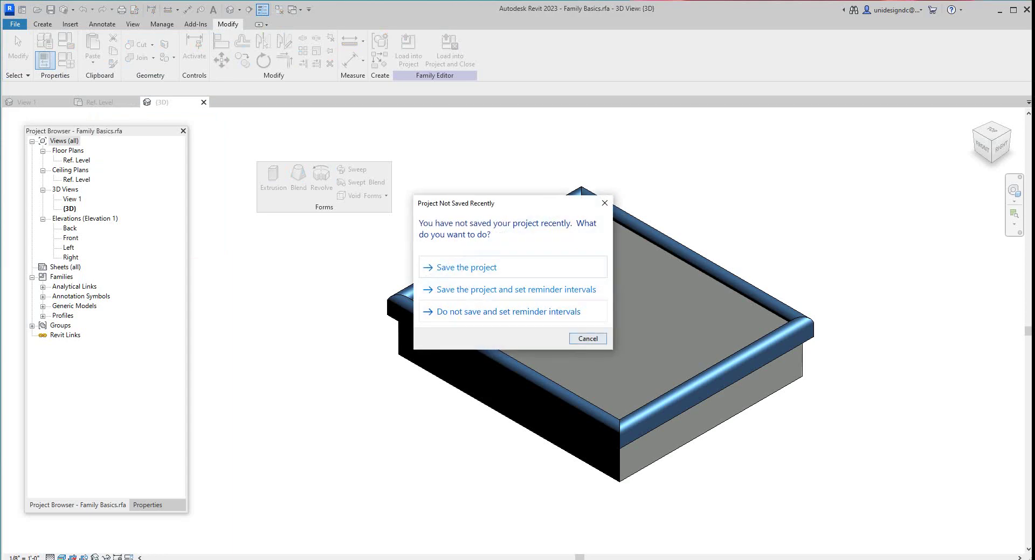
left_click(588, 338)
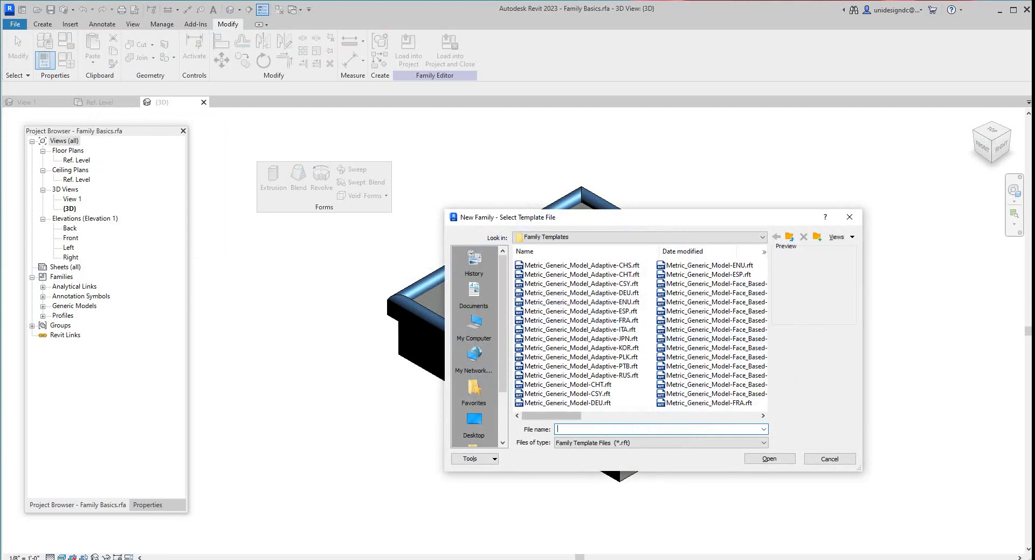
left_click_drag(551, 415, 678, 415)
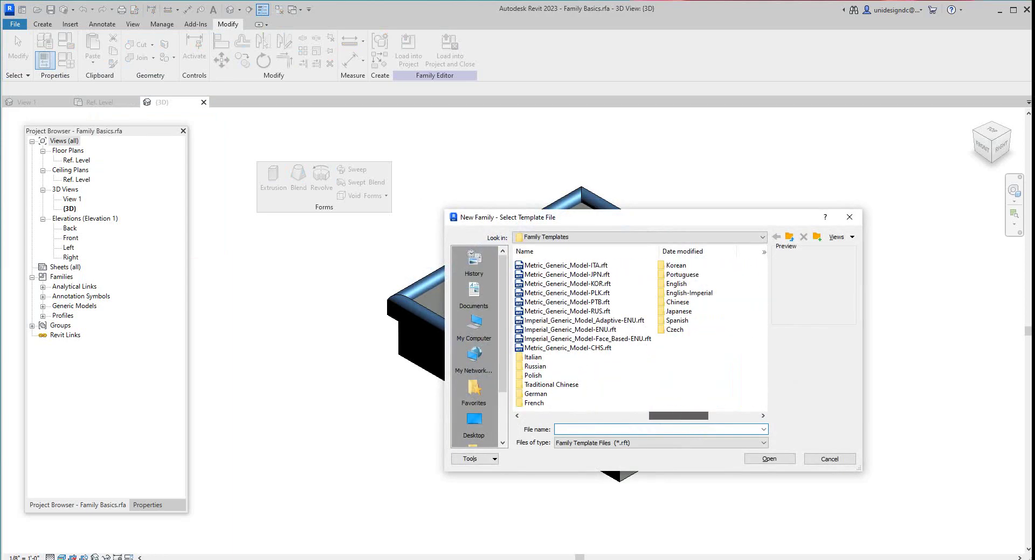
double_click(689, 292)
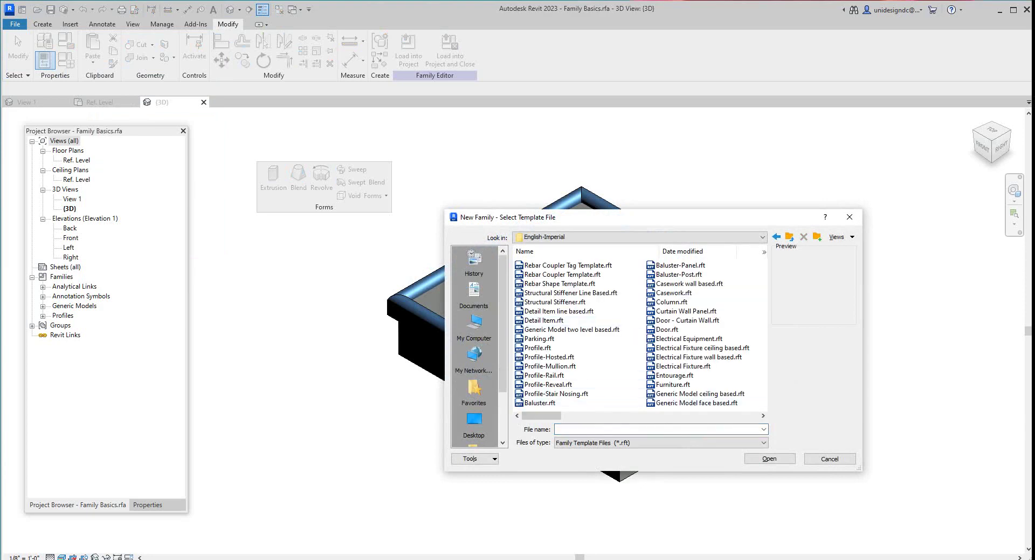
double_click(696, 402)
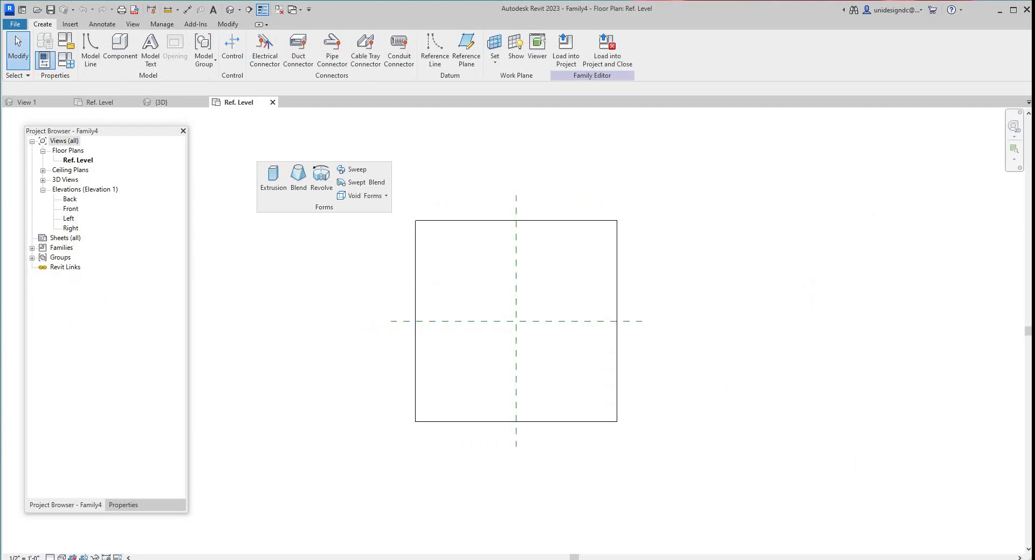
scroll(513, 252, "up", 4)
scroll(513, 252, "down", 4)
scroll(517, 232, "up", 4)
scroll(514, 238, "down", 4)
scroll(512, 242, "up", 1)
scroll(539, 352, "up", 2)
scroll(528, 339, "down", 3)
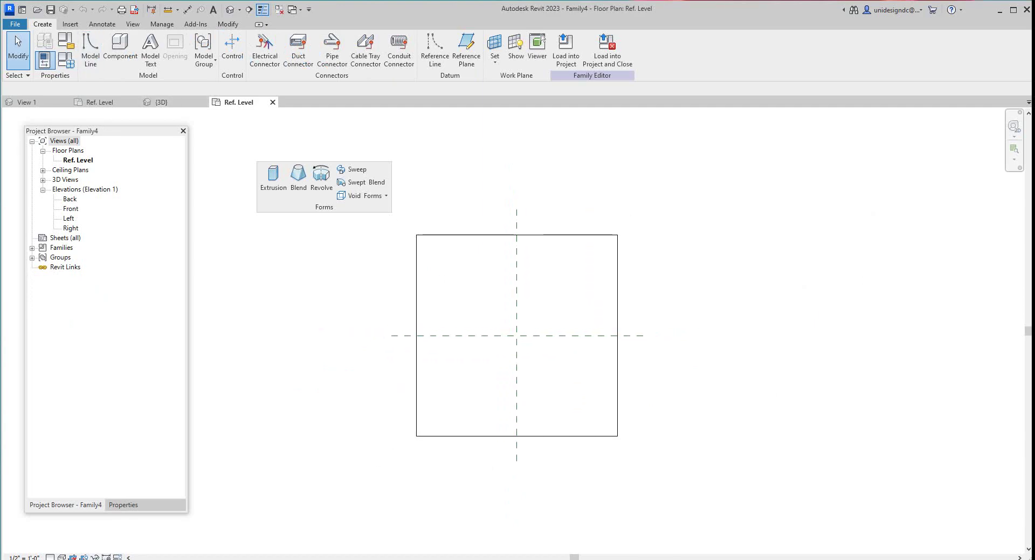
Draw two horizontal reference planes, about 1'-3" above and about 1'-4" below the Center (Front/Back) plane
left_click(517, 295)
right_click(517, 295)
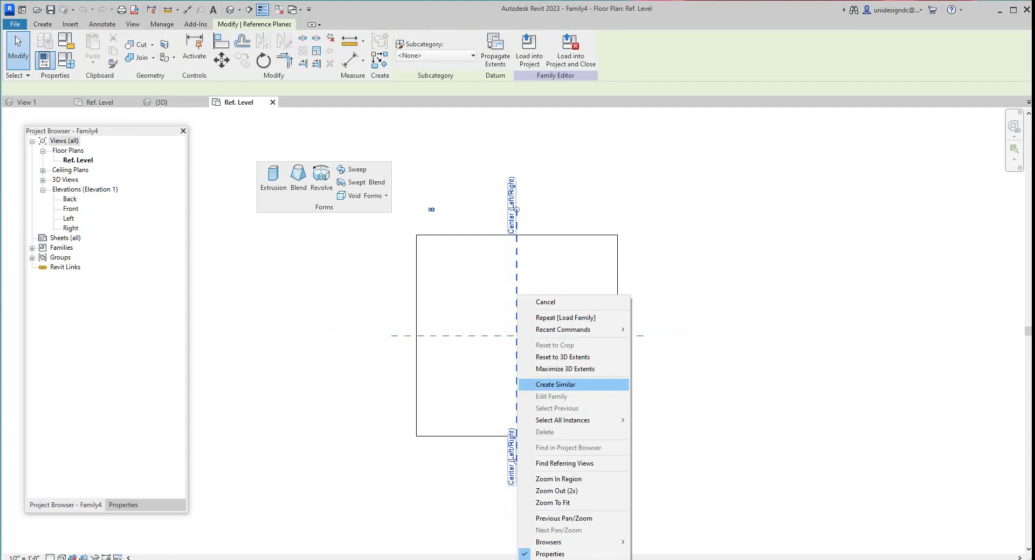
left_click(556, 383)
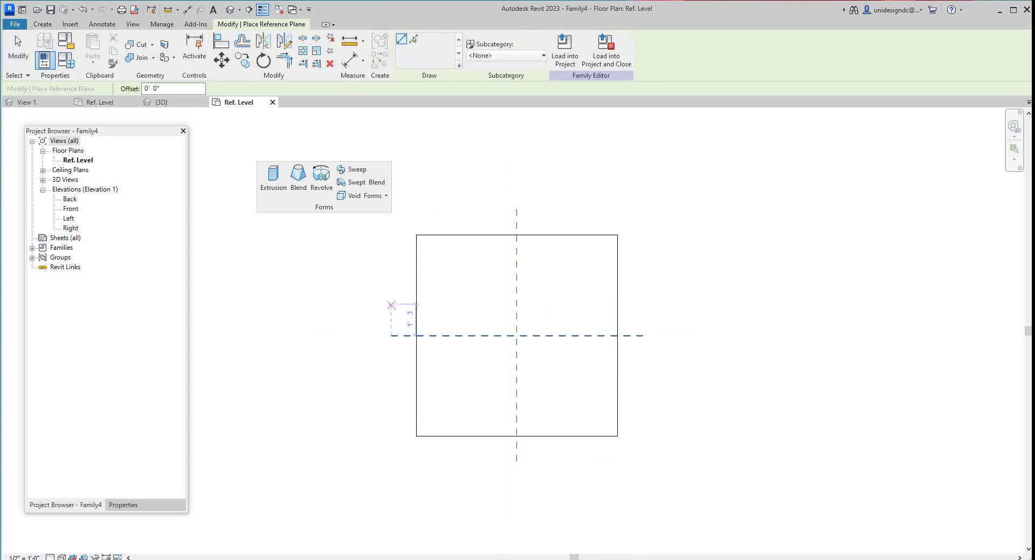
left_click(390, 305)
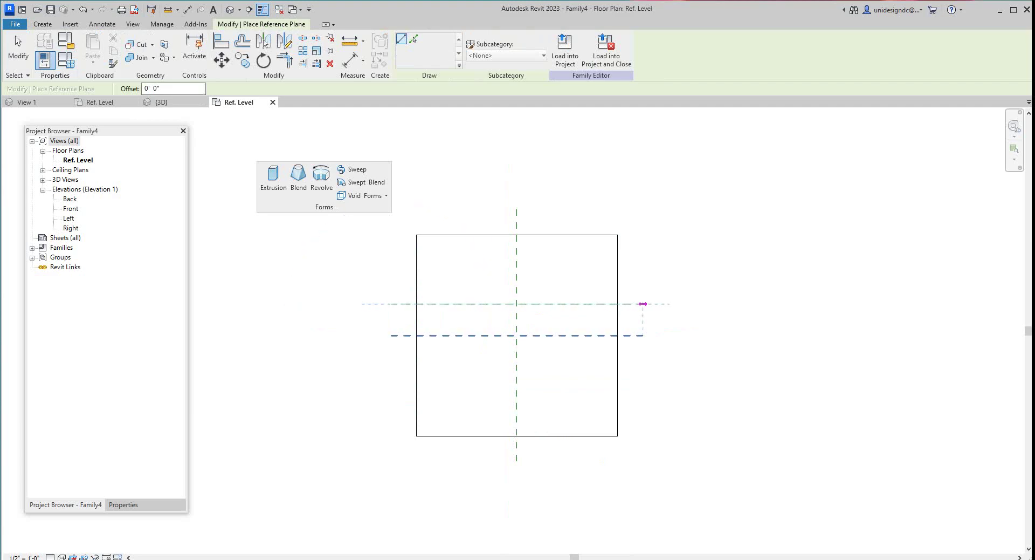
left_click(642, 303)
right_click(642, 304)
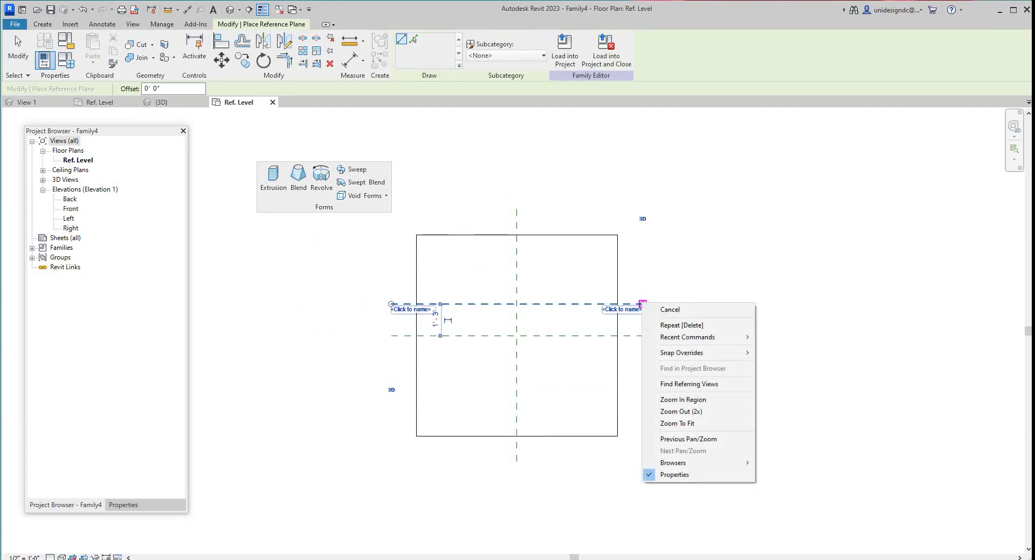
left_click(670, 310)
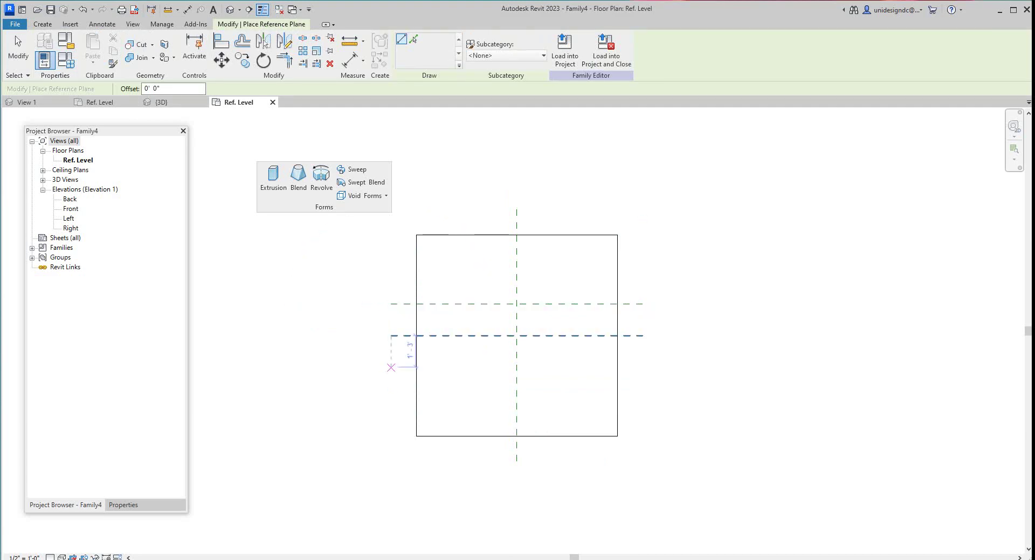
left_click(390, 368)
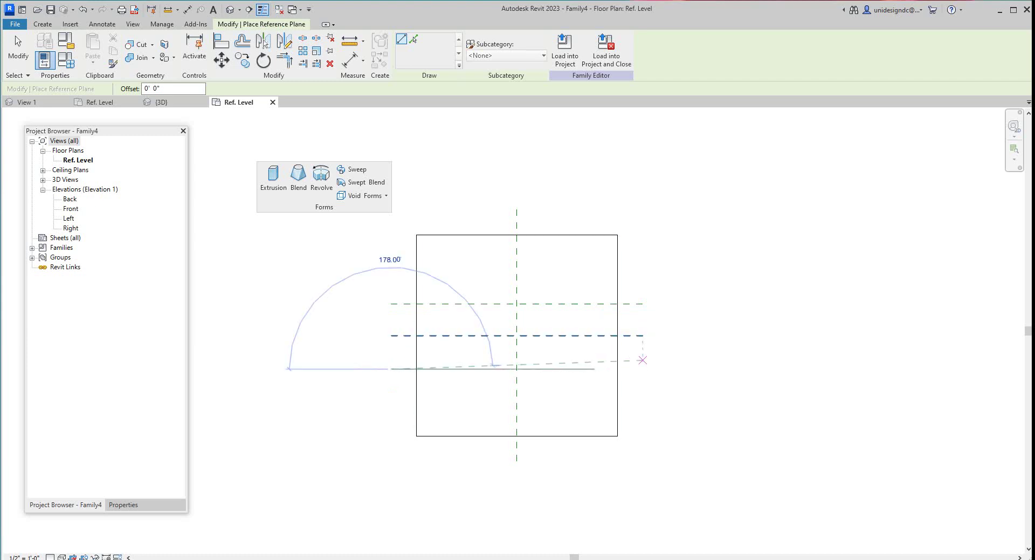
left_click(643, 369)
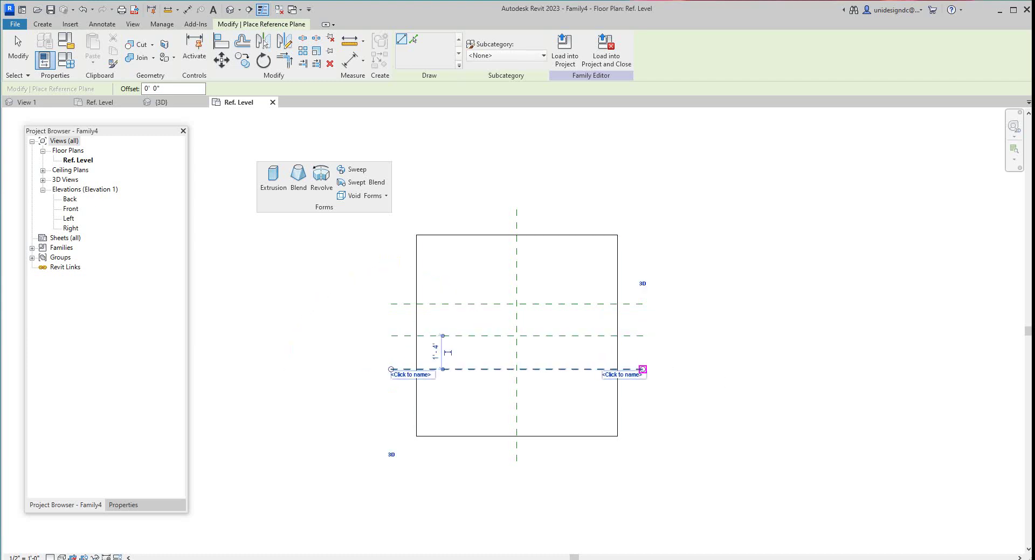
right_click(643, 369)
left_click(673, 375)
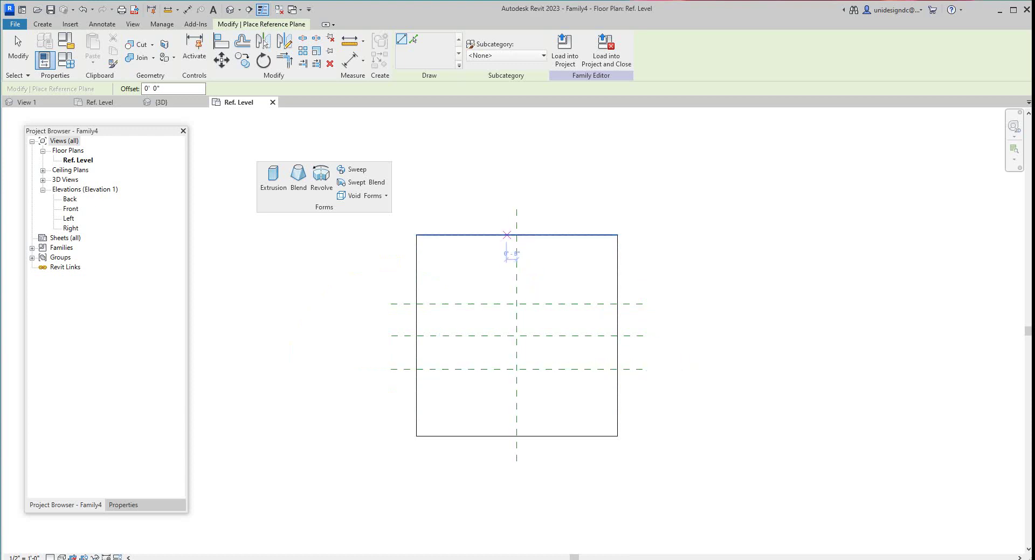
Draw two vertical reference planes, about 1'-2" left and about 1'-0" right of the Center (Left/Right) plane
left_click(487, 209)
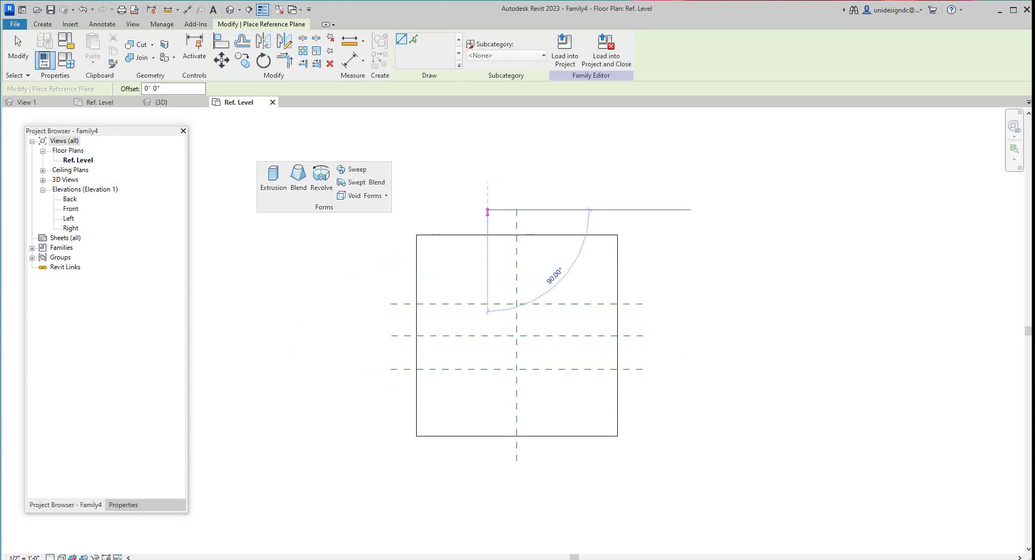
left_click(487, 462)
right_click(487, 462)
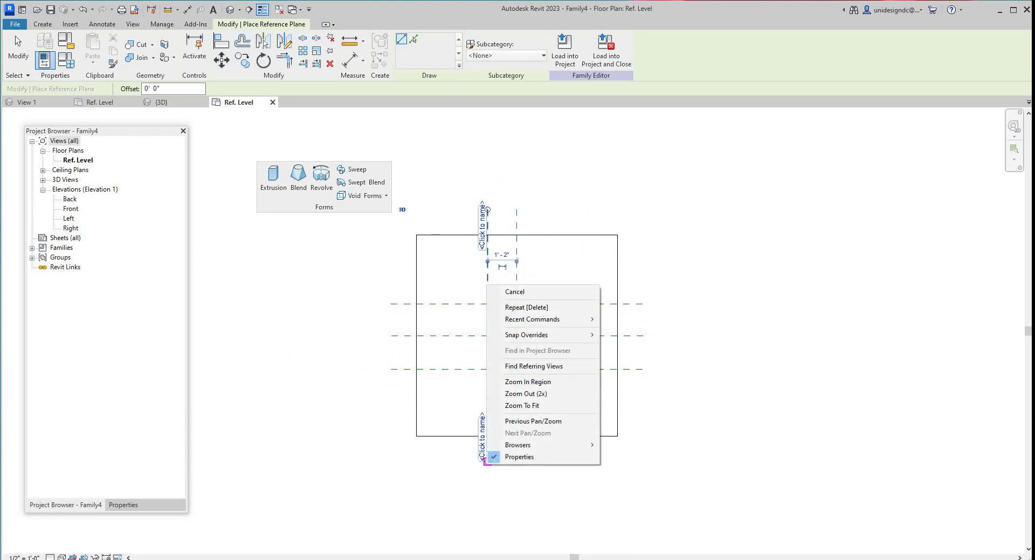
left_click(514, 291)
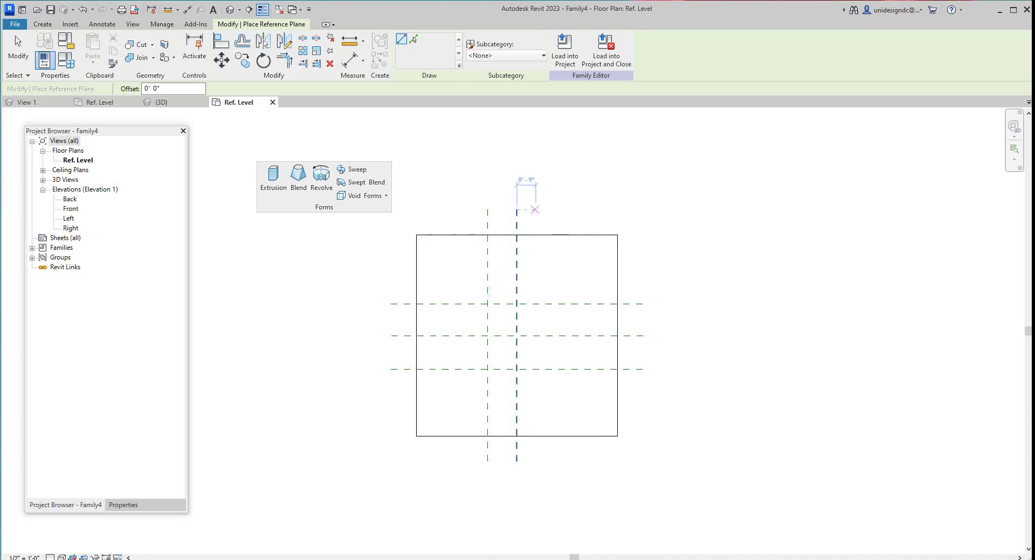
left_click(542, 209)
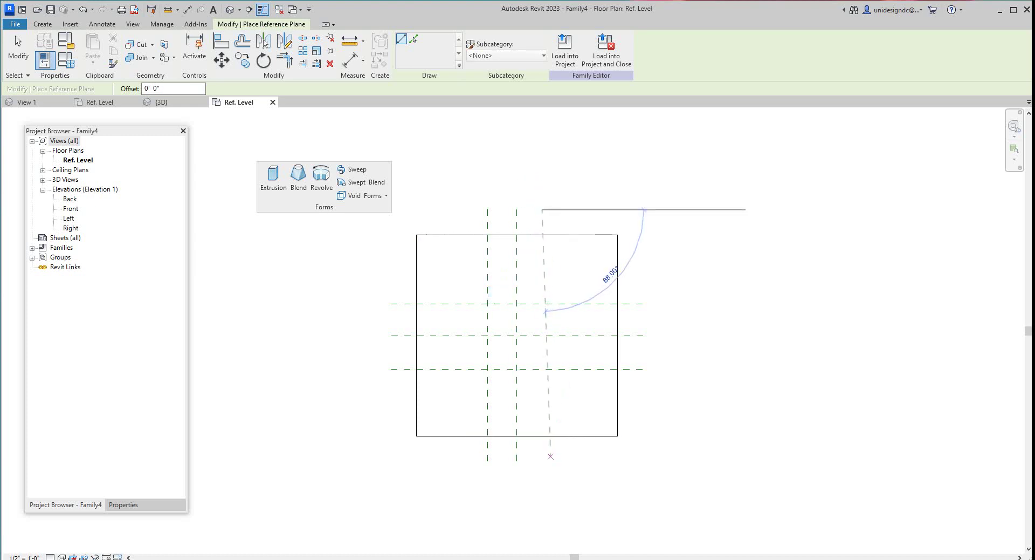
left_click(541, 461)
right_click(542, 461)
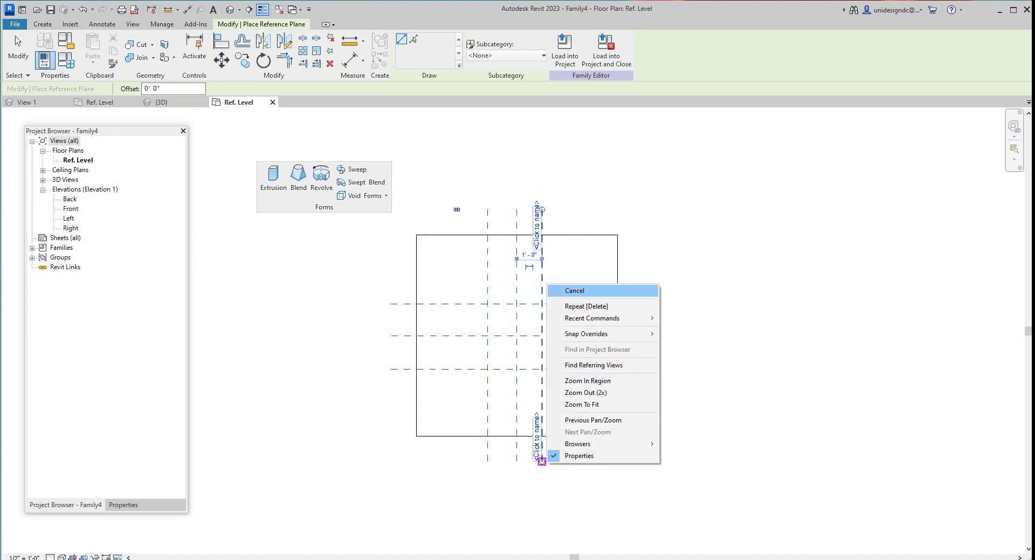
left_click(574, 290)
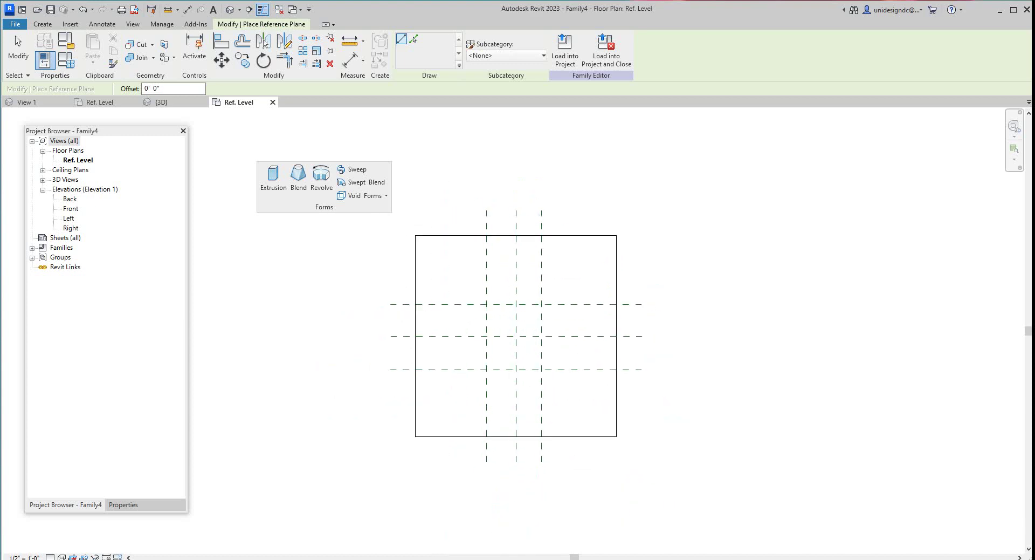
Place an aligned dimension across the three vertical reference planes and make its segments equal
left_click(350, 60)
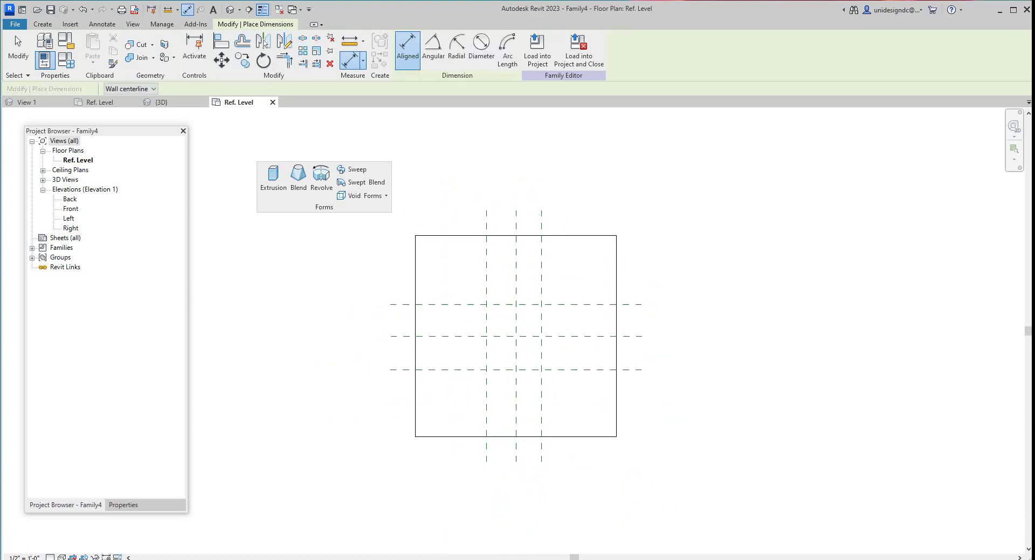
left_click(487, 275)
left_click(516, 276)
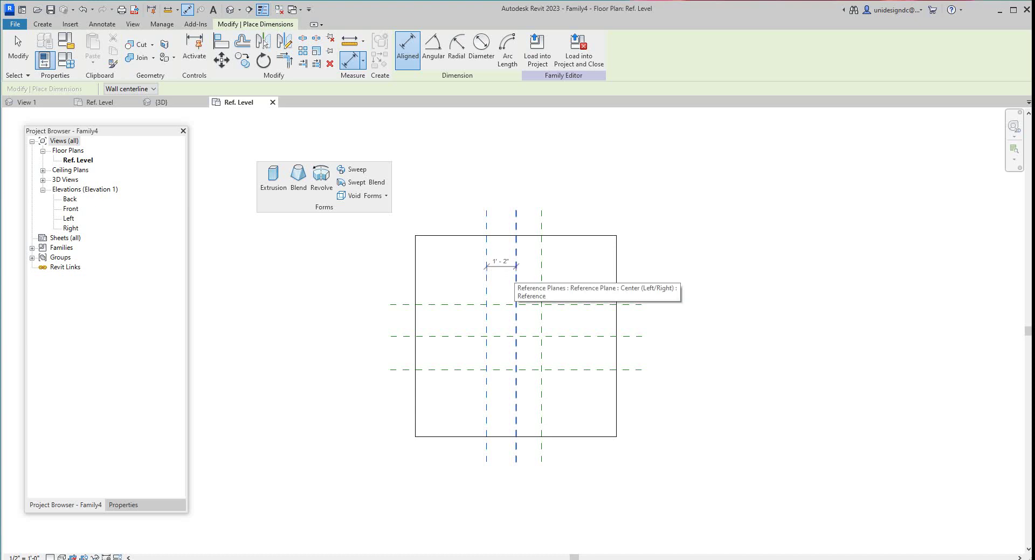
left_click(542, 288)
left_click(553, 273)
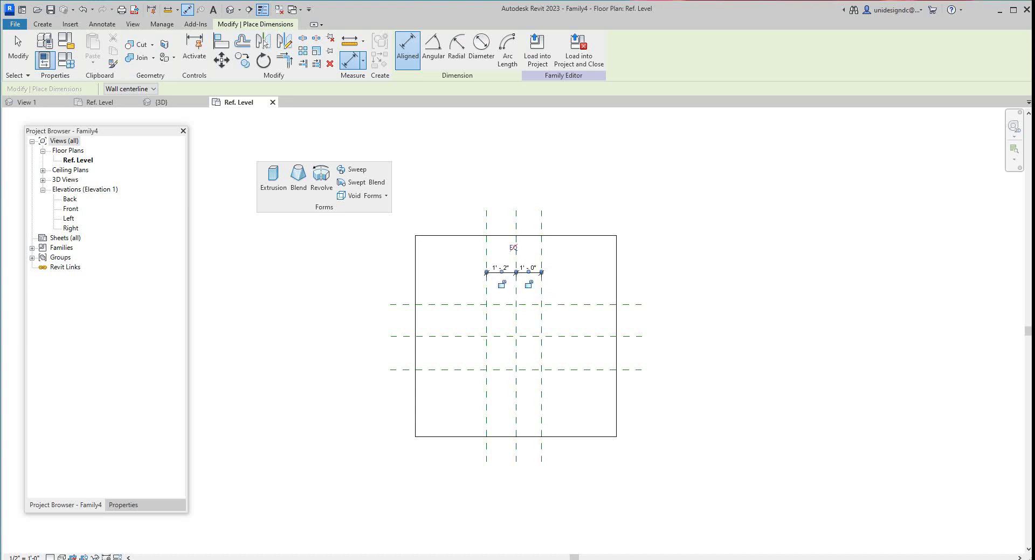
left_click(513, 247)
Add an overall aligned dimension between the two outer vertical reference planes, above the equality dimension
left_click(491, 242)
left_click(542, 248)
left_click(558, 250)
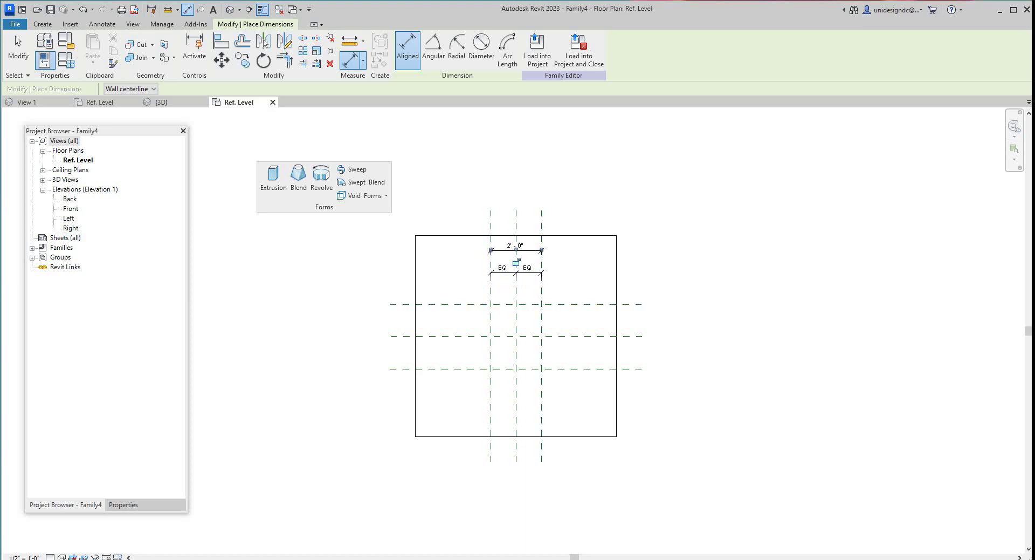
Place an aligned dimension across the three horizontal reference planes and make its segments equal
left_click(476, 304)
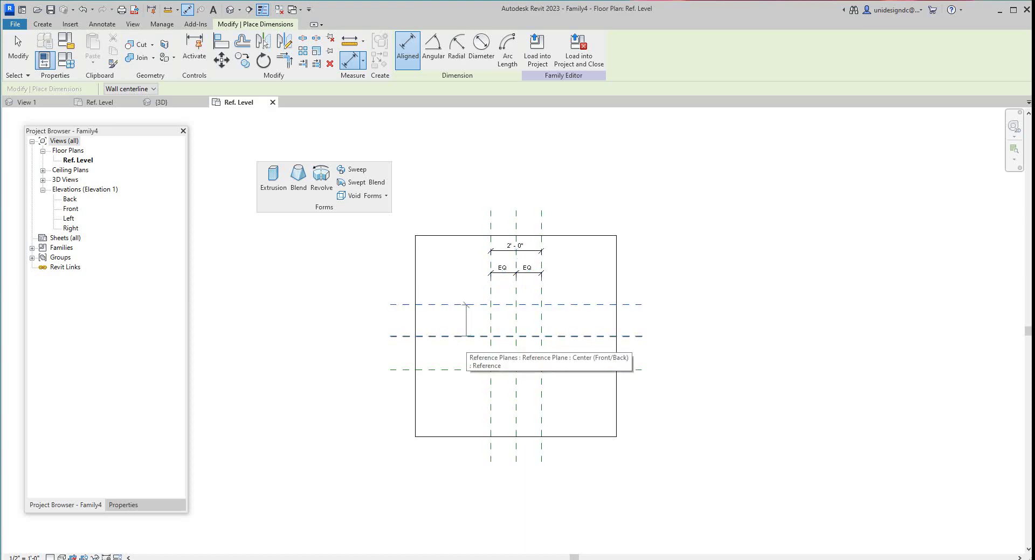
left_click(477, 336)
left_click(474, 369)
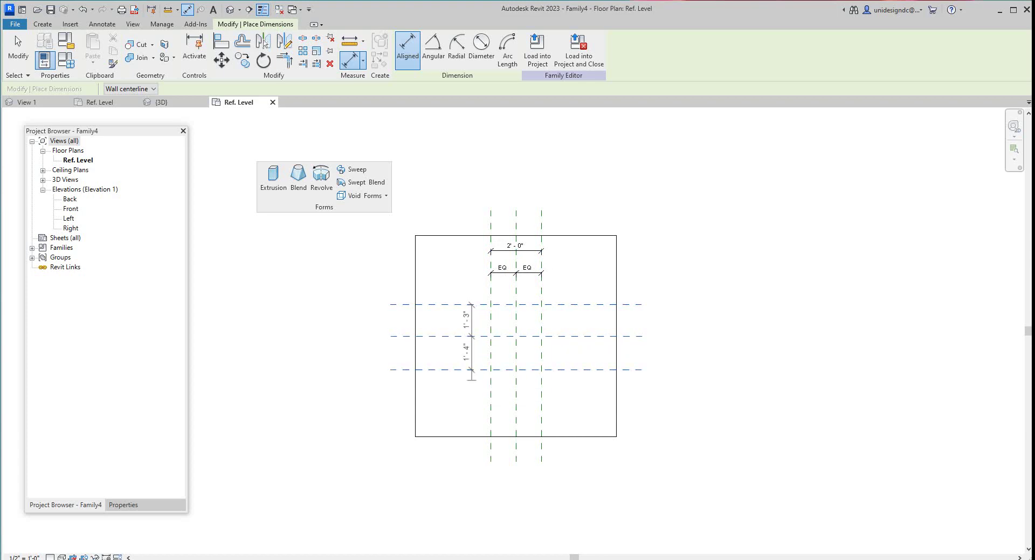
left_click(471, 387)
left_click(495, 336)
Add an overall aligned dimension between the two outer horizontal reference planes, left of the equality dimension
left_click(442, 302)
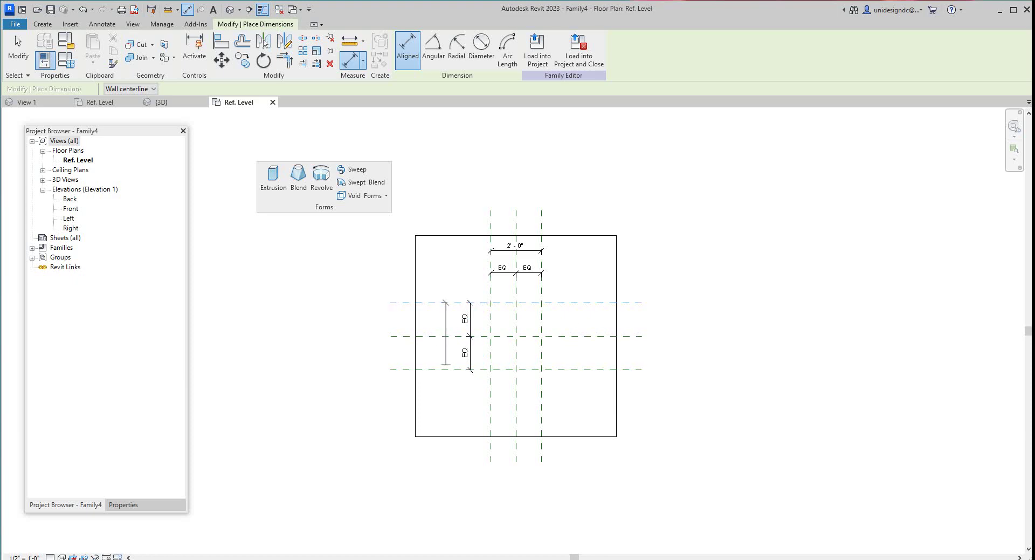
left_click(442, 370)
left_click(440, 393)
scroll(523, 241, "up", 3)
scroll(527, 353, "up", 3)
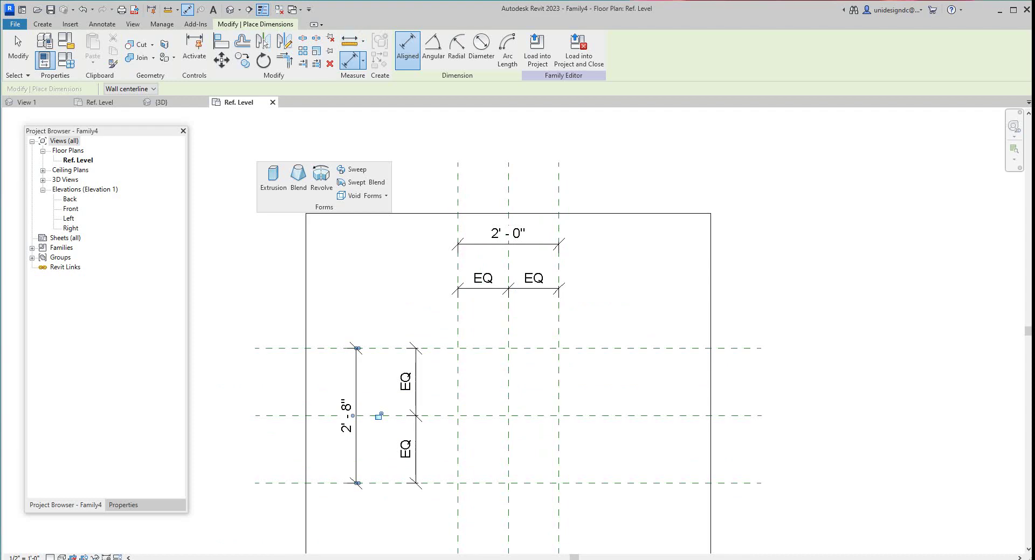
Label the overall dimension between the outer vertical reference planes with a new instance parameter named Width
right_click(414, 143)
left_click(426, 147)
left_click(17, 49)
left_click(507, 244)
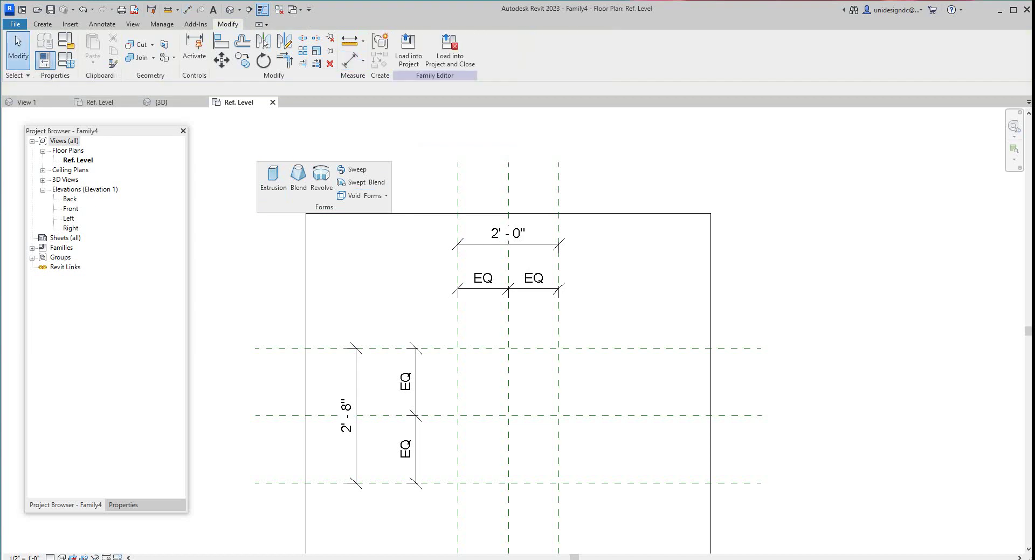
left_click(509, 243)
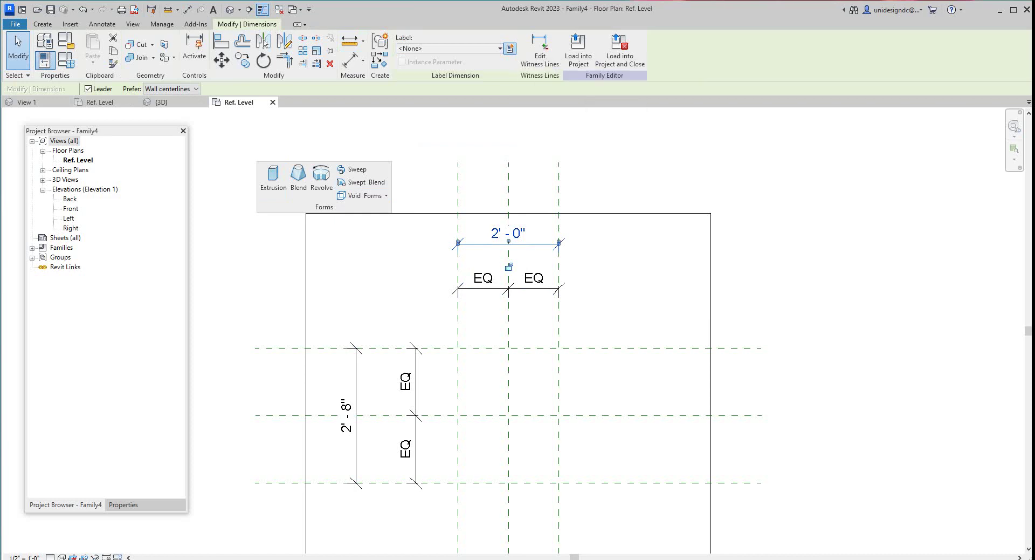
left_click(510, 48)
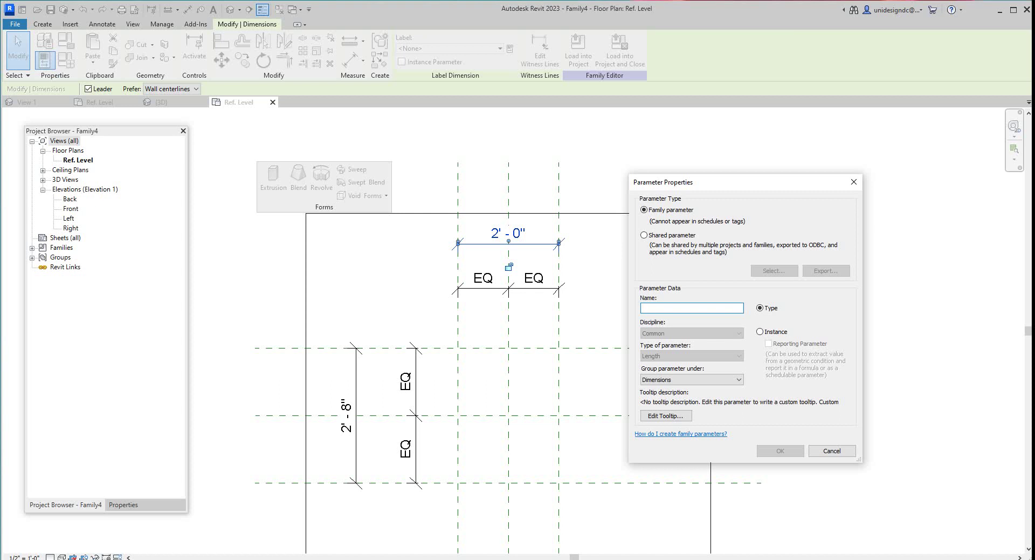
type("Wi")
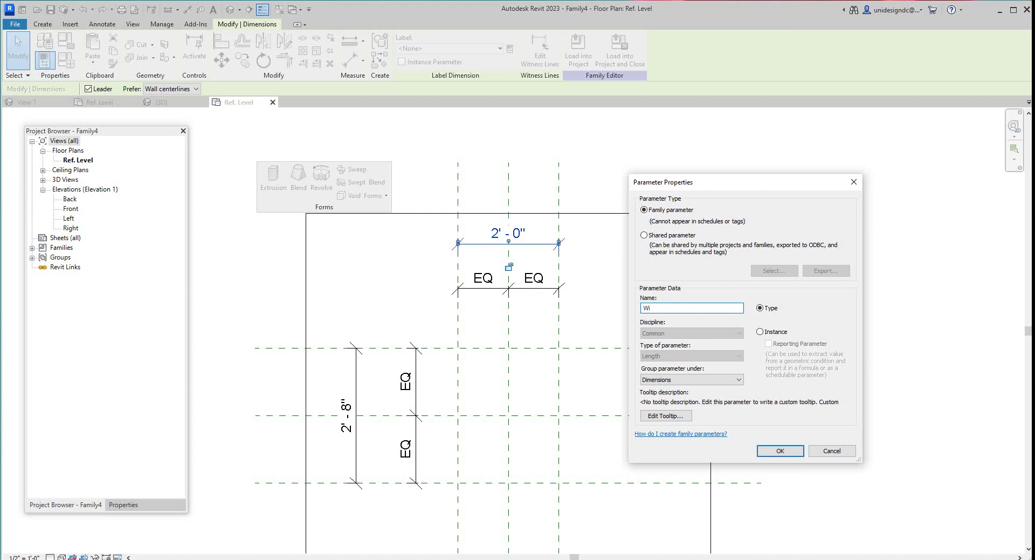
type("dth")
left_click(761, 332)
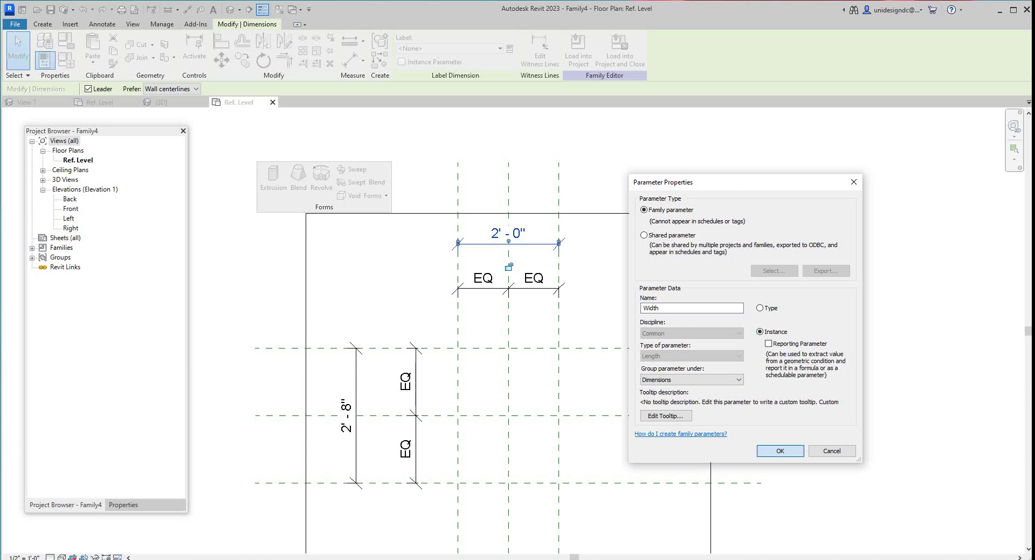
left_click(780, 450)
key("Escape")
Label the overall dimension between the outer horizontal reference planes with a new instance parameter named Length
scroll(500, 338, "down", 2)
scroll(412, 397, "up", 3)
left_click(381, 324)
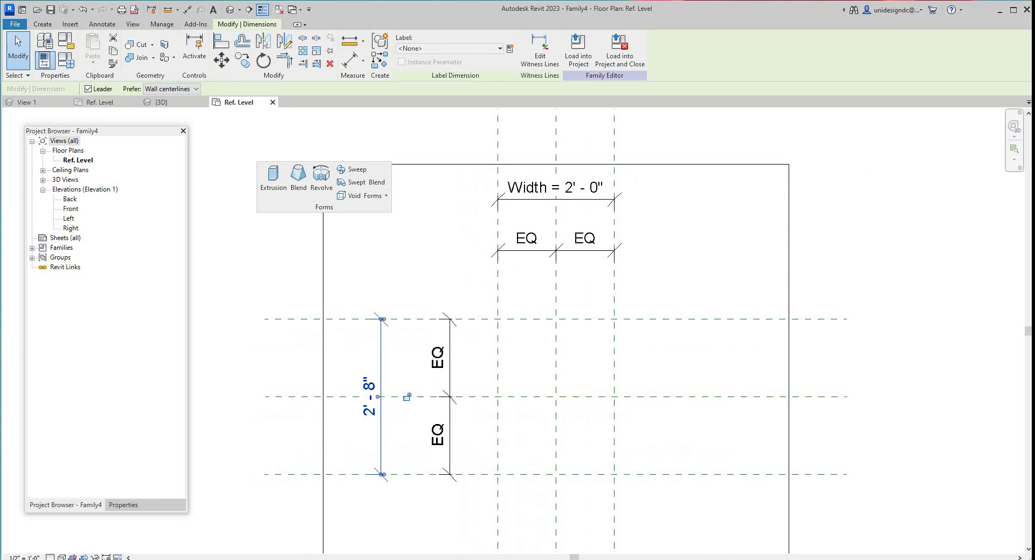
scroll(420, 369, "up", 1)
scroll(413, 352, "down", 2)
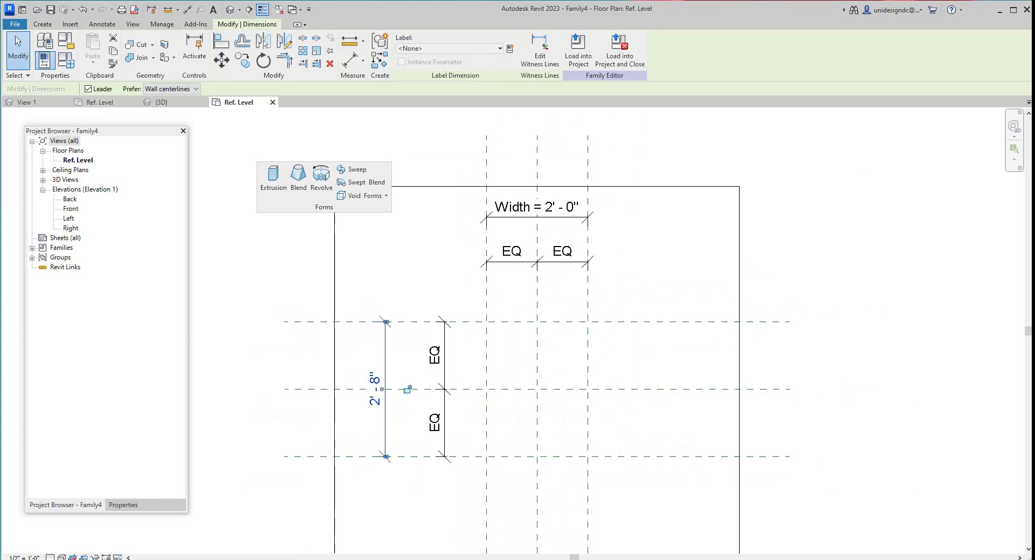
scroll(408, 350, "up", 2)
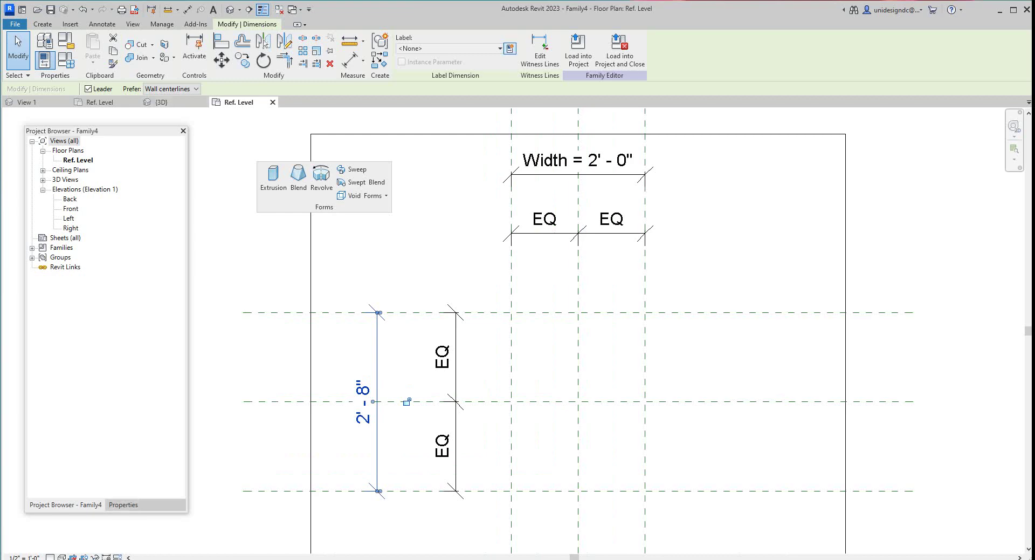
left_click(509, 48)
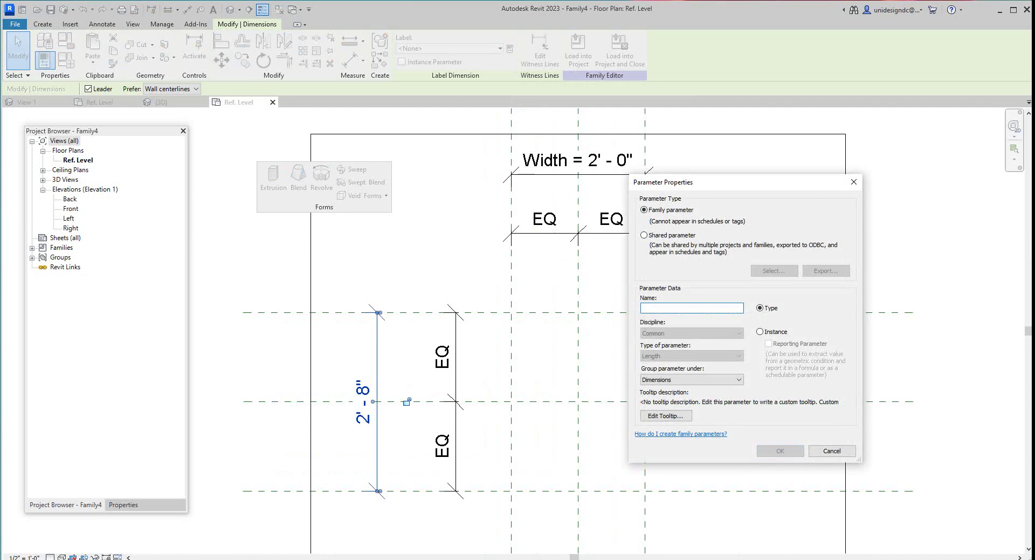
type("Len")
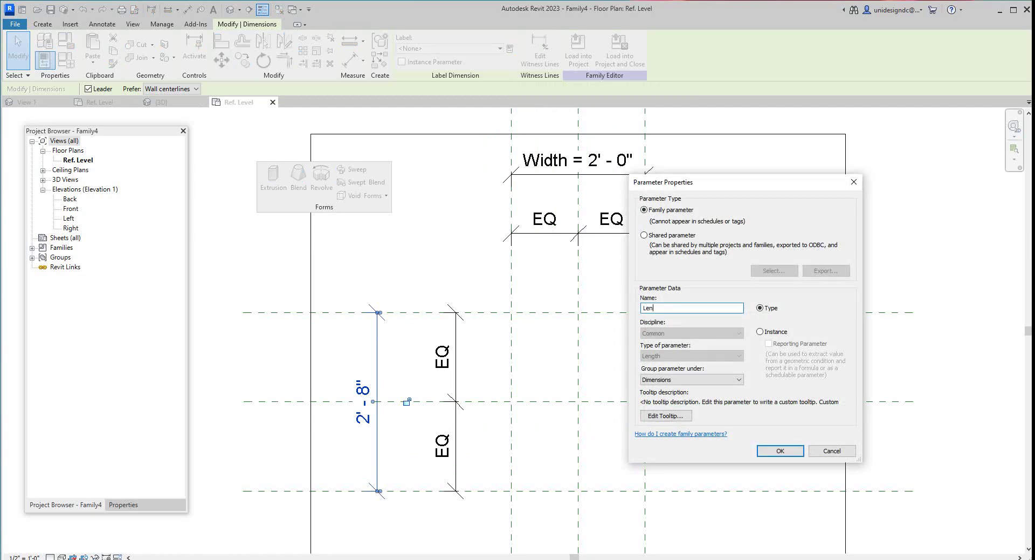
type("gth")
left_click(760, 331)
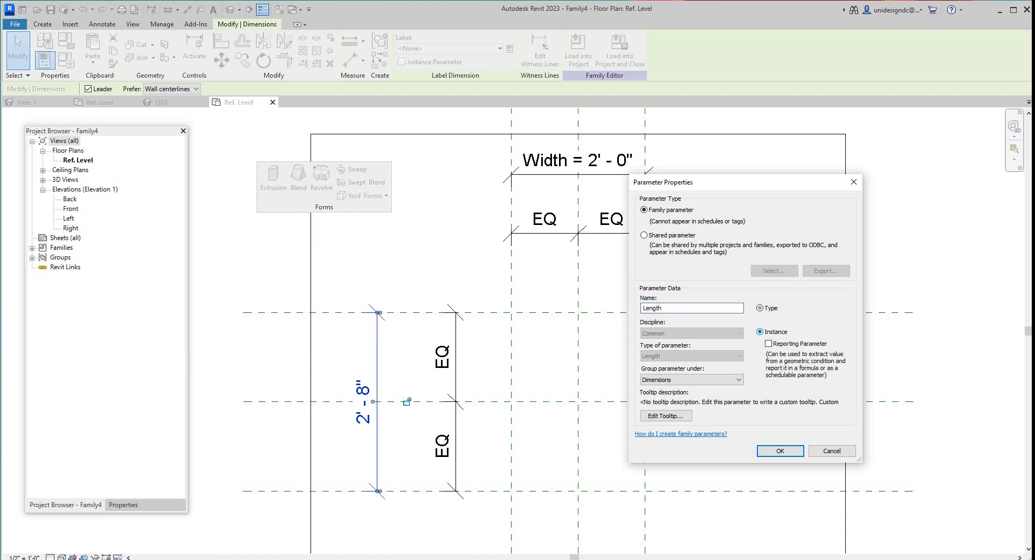
left_click(780, 450)
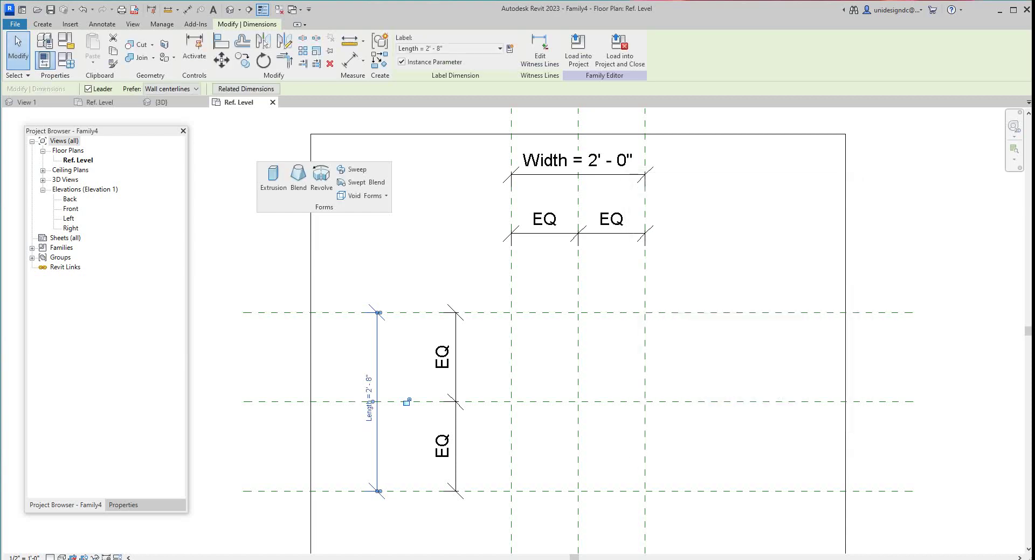
scroll(672, 424, "down", 1)
key("Escape")
Start a void extrusion and pick the four outer reference planes as locked sketch lines
scroll(469, 289, "down", 2)
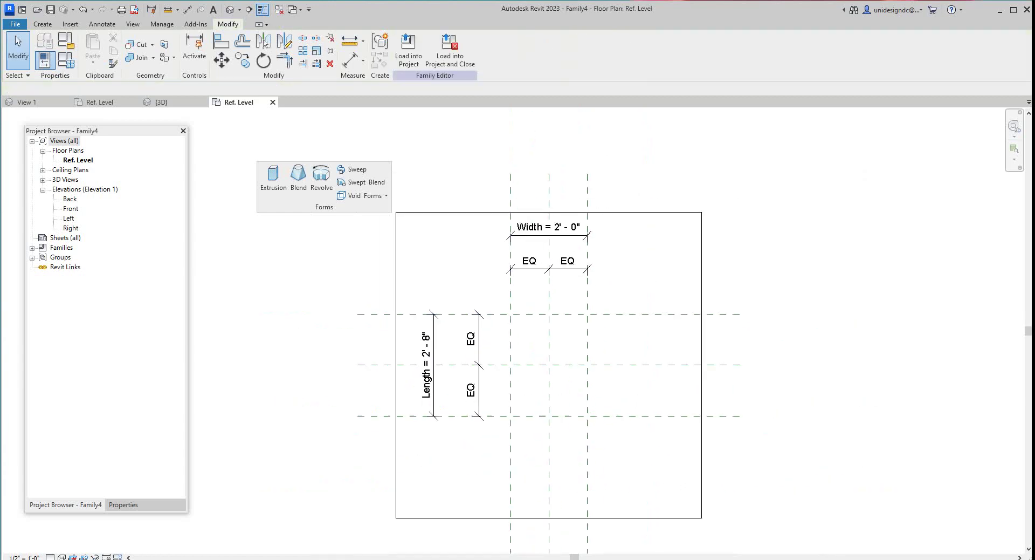
scroll(569, 350, "down", 2)
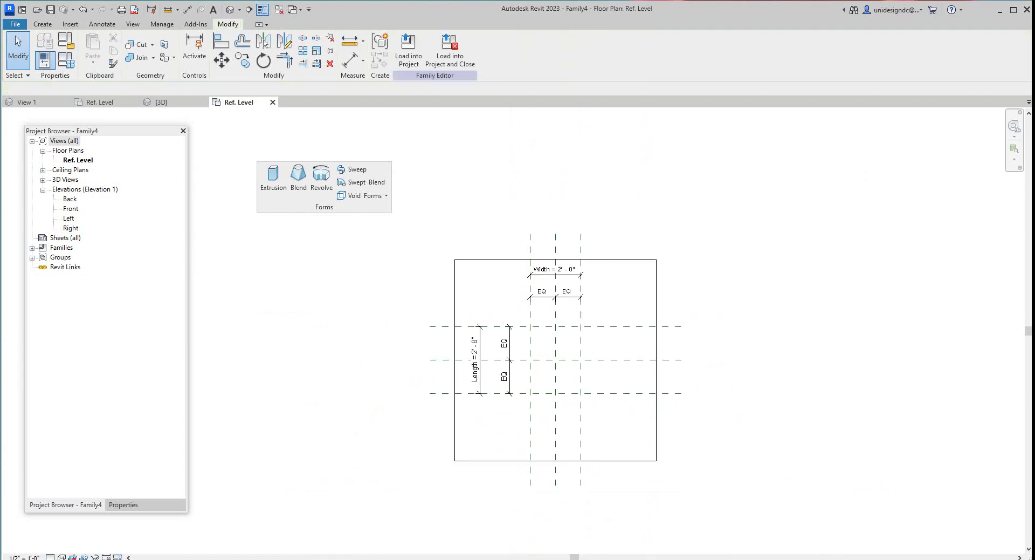
scroll(559, 355, "up", 2)
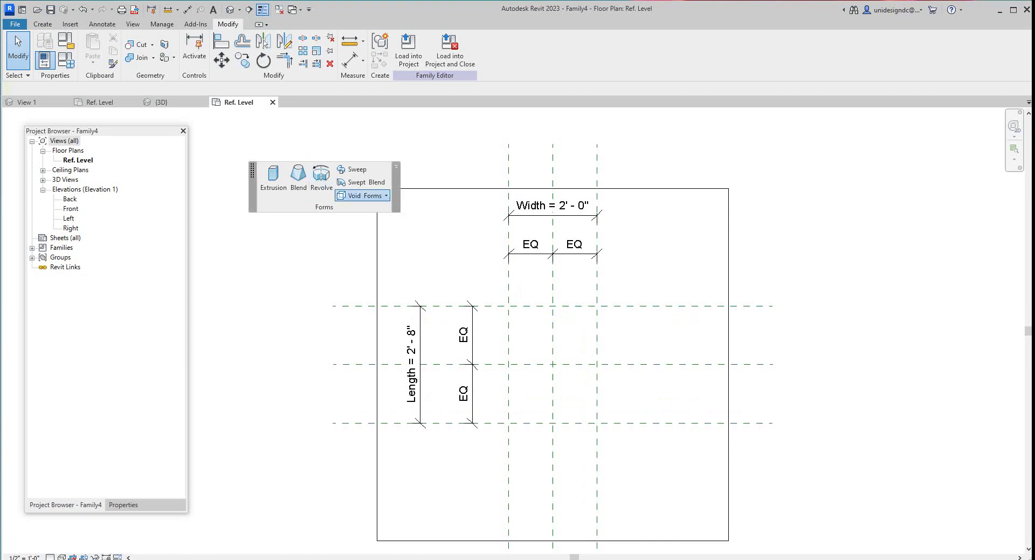
left_click(362, 195)
left_click(365, 195)
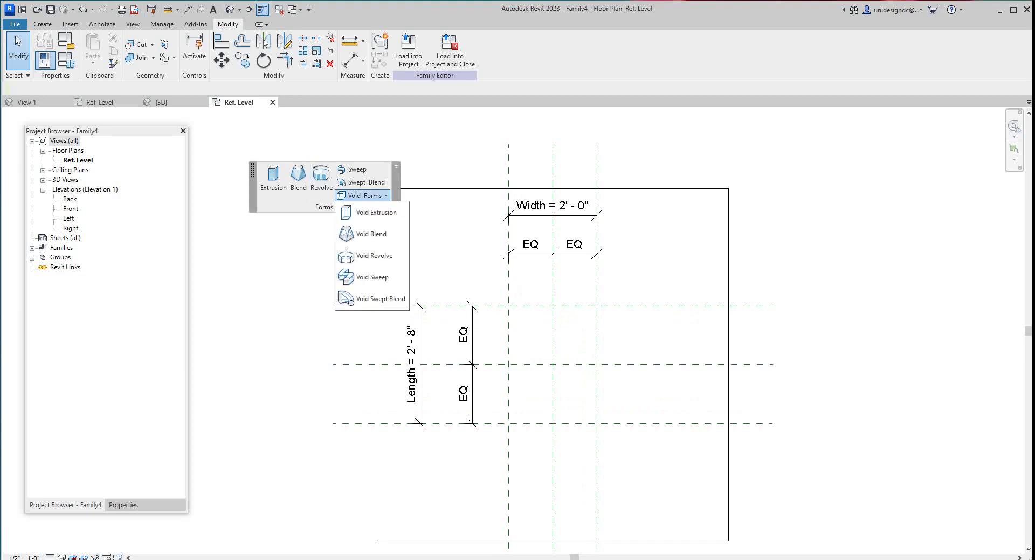
left_click(360, 218)
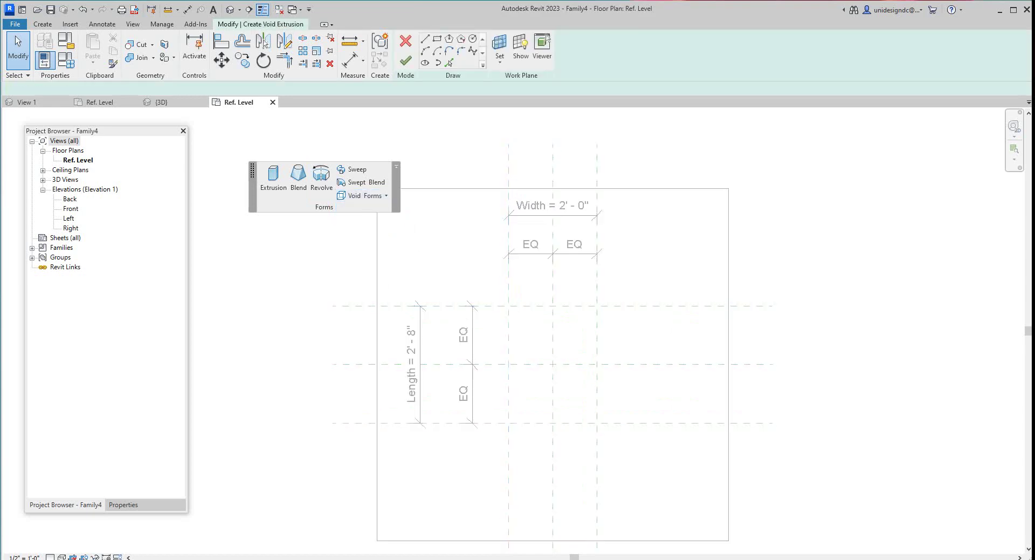
left_click(449, 62)
left_click(551, 306)
left_click(509, 348)
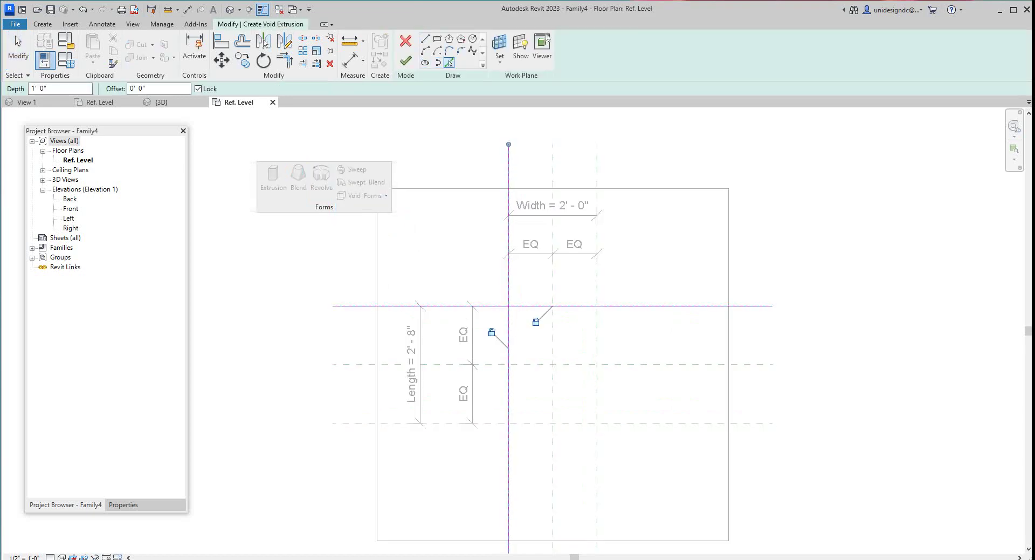
left_click(551, 422)
left_click(597, 348)
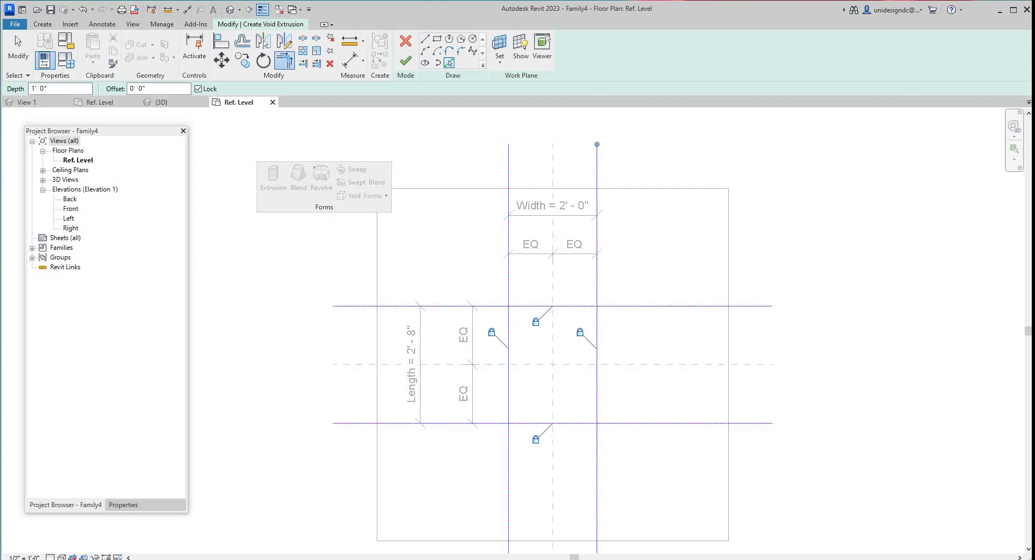
Trim the four sketch lines into a closed rectangle at their corners and finish the void extrusion
left_click(284, 60)
left_click(551, 306)
left_click(509, 335)
left_click(555, 306)
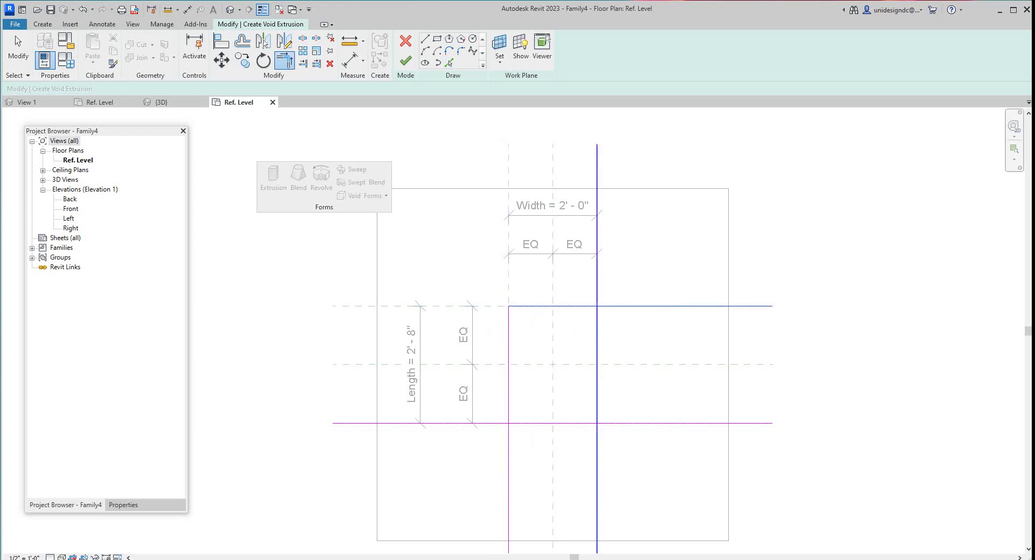
left_click(597, 340)
left_click(572, 422)
left_click(596, 395)
left_click(508, 366)
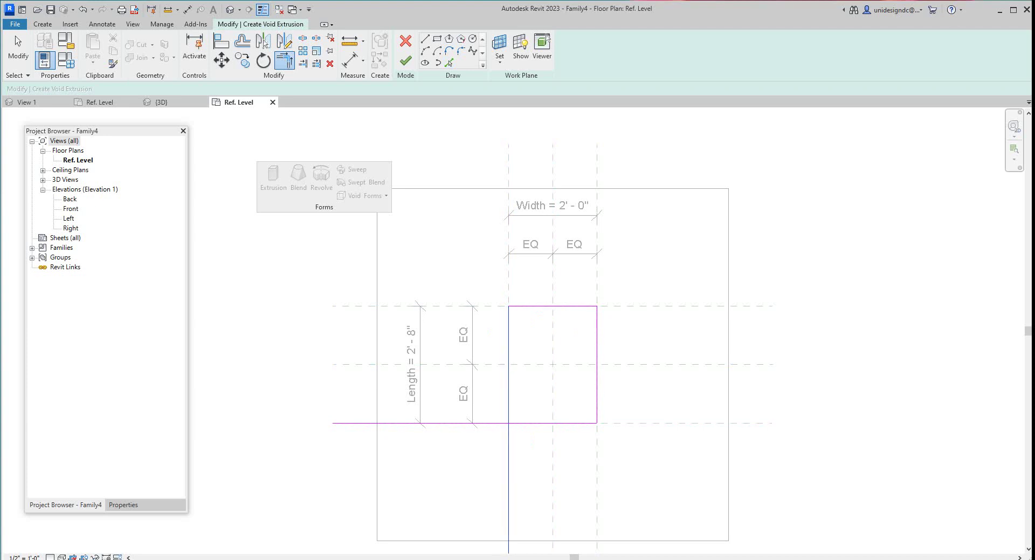
left_click(551, 423)
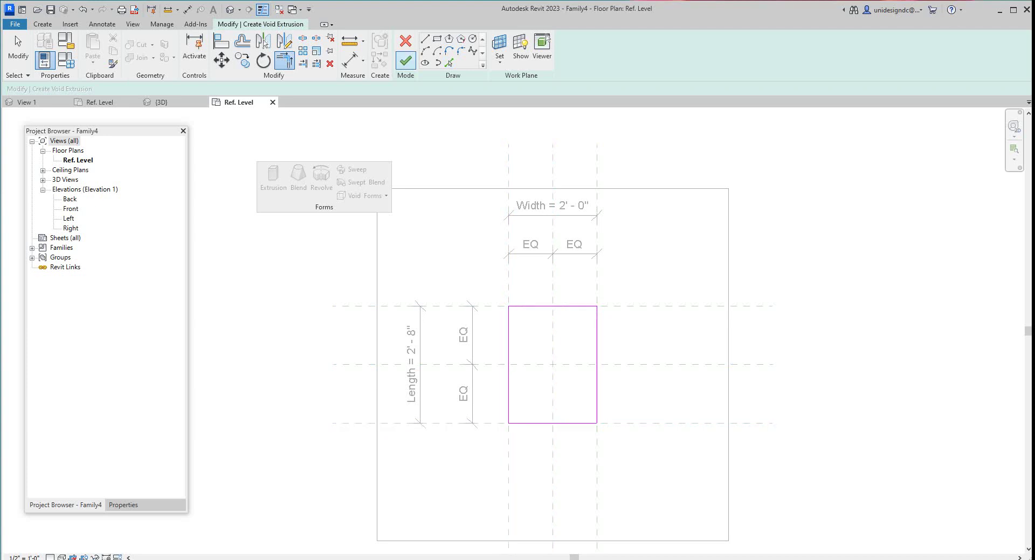
left_click(405, 60)
scroll(530, 253, "up", 2)
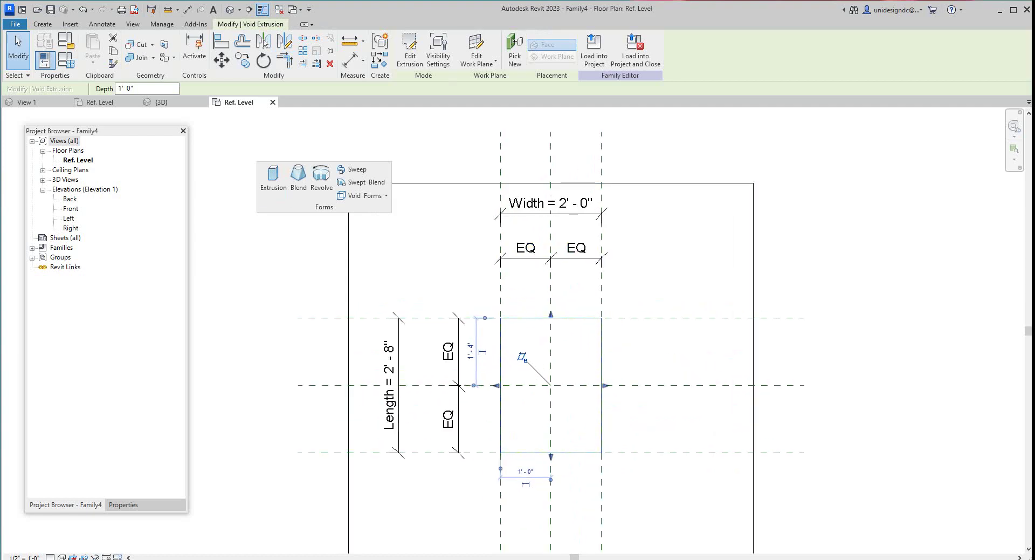
Set the Width parameter to 1' 6" in the family types and apply it
left_click(263, 9)
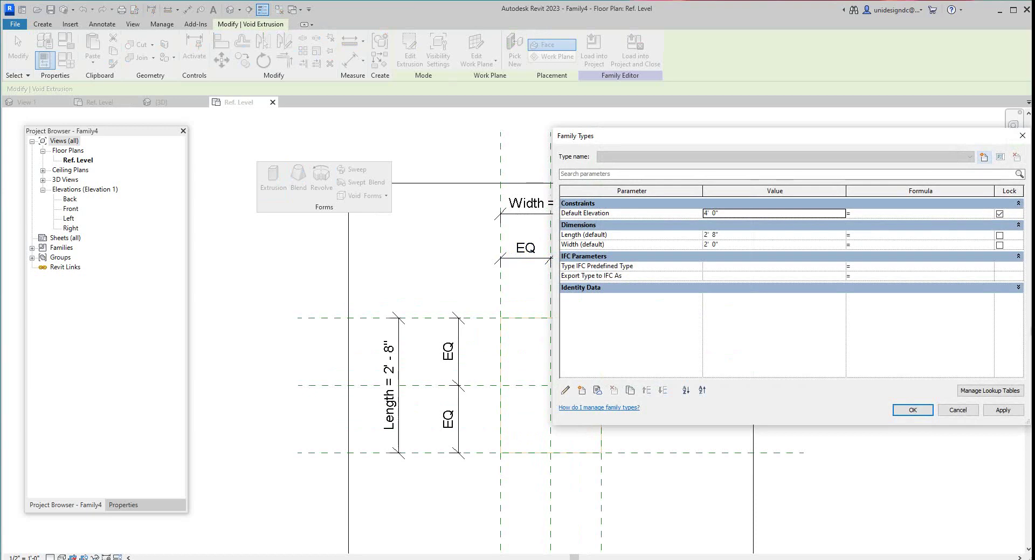
left_click(725, 245)
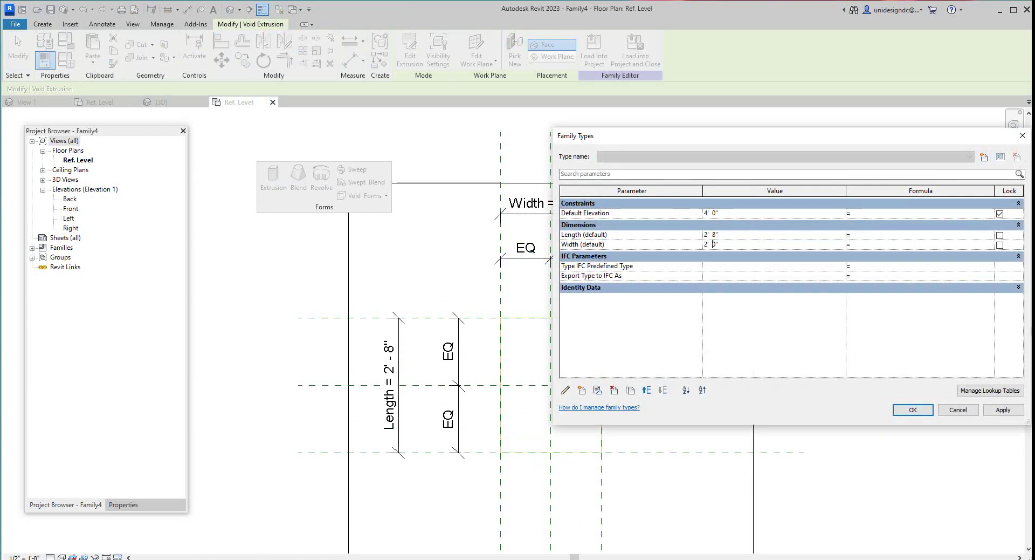
left_click_drag(723, 245, 703, 244)
type("1 6")
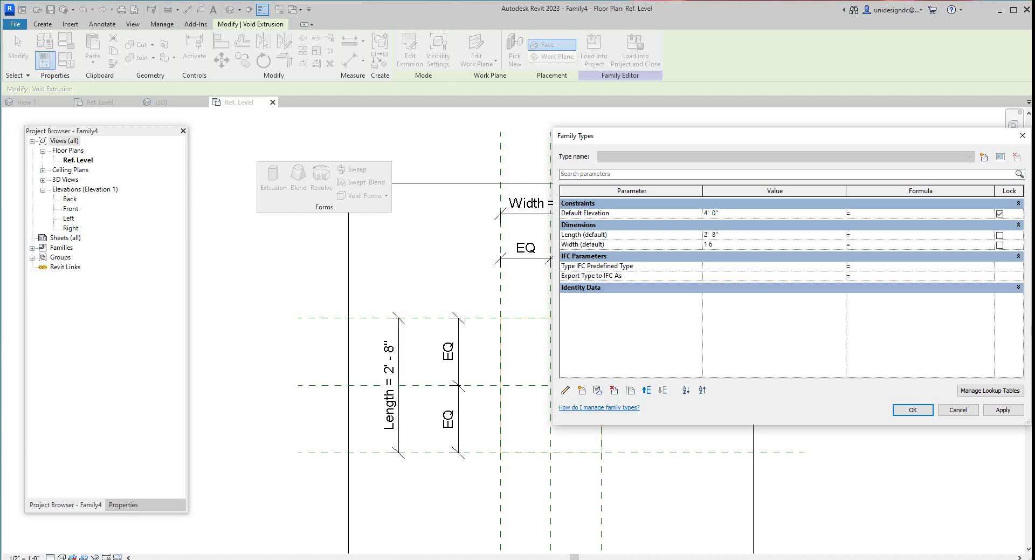
left_click(1003, 410)
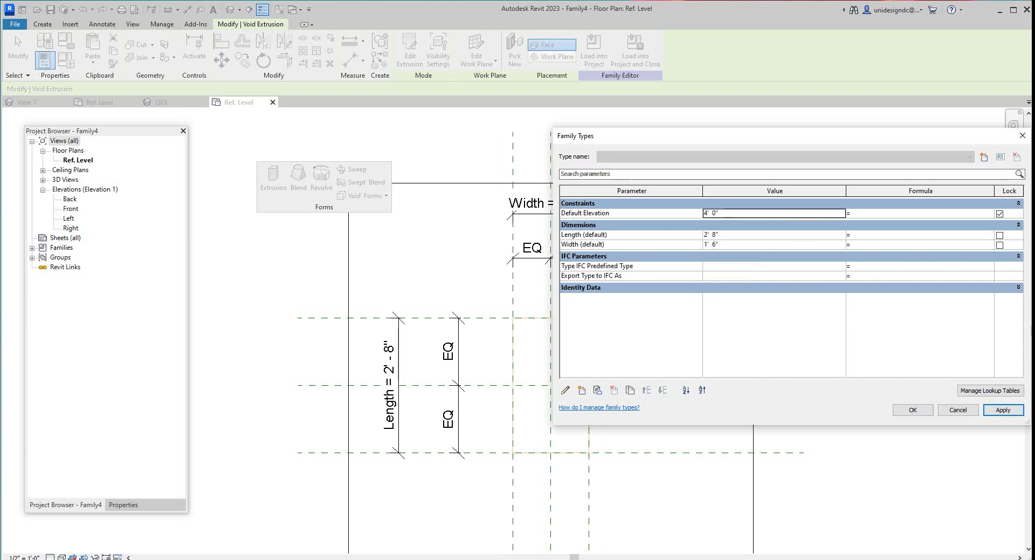
Set the Length parameter to 2' 0", apply it and close the family types
left_click(749, 235)
left_click_drag(742, 234, 703, 235)
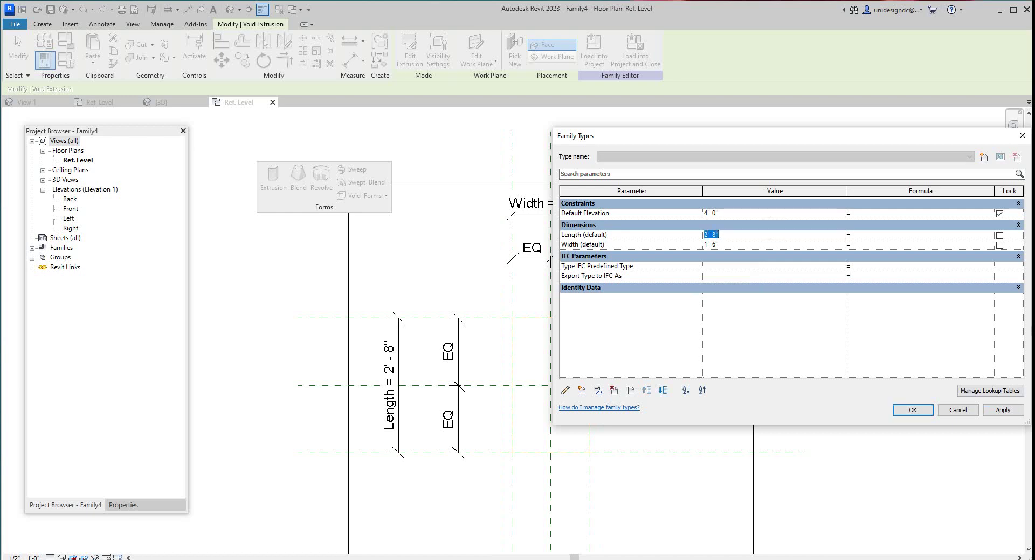
type("2")
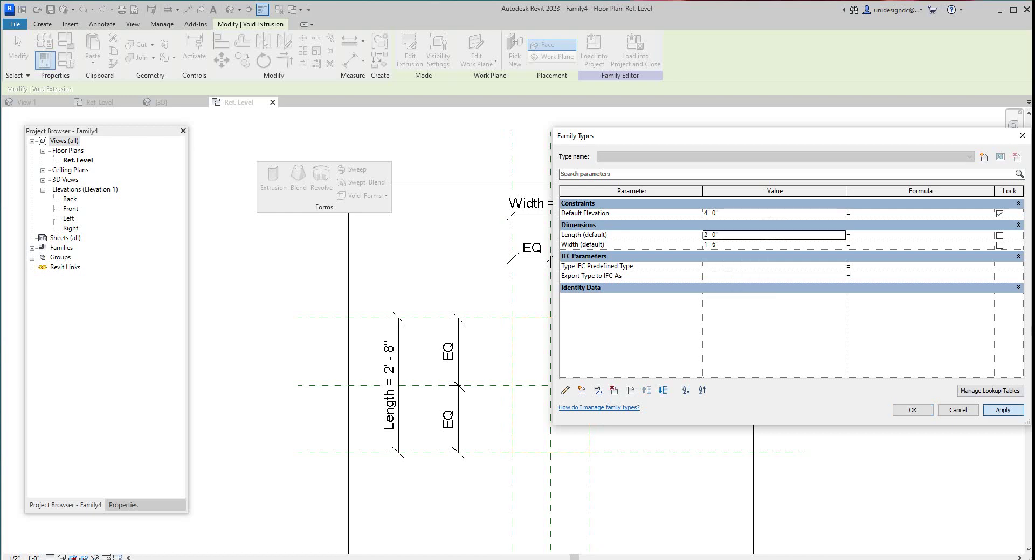
left_click(1002, 409)
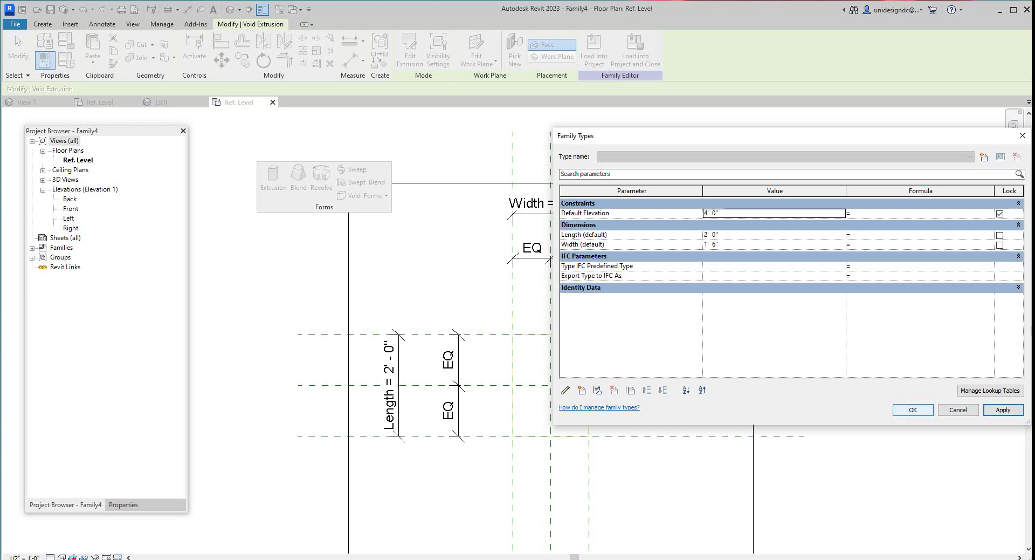
left_click(913, 410)
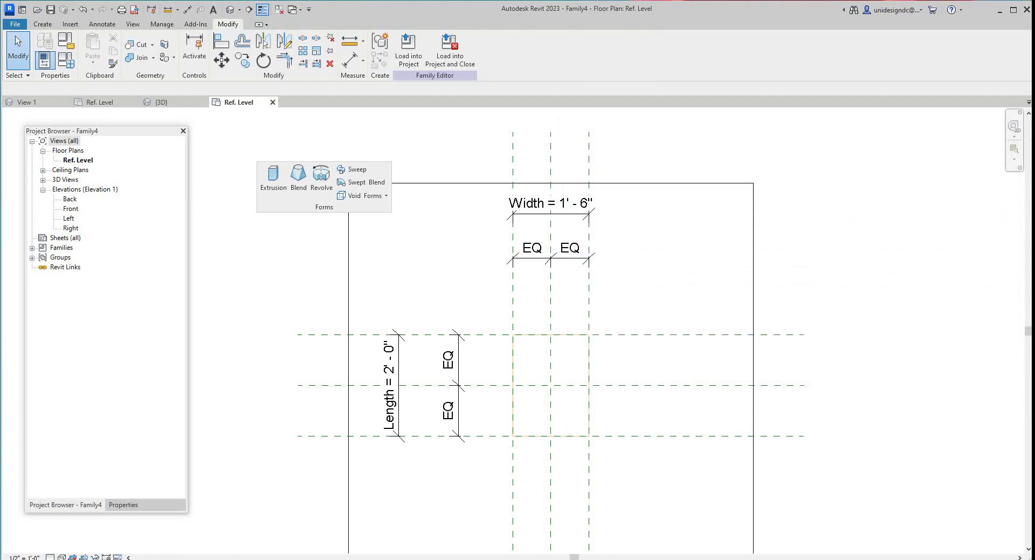
In the Front elevation, draw a horizontal reference plane about 2' 0" below the Ref. Level, spanning the host's width
double_click(71, 208)
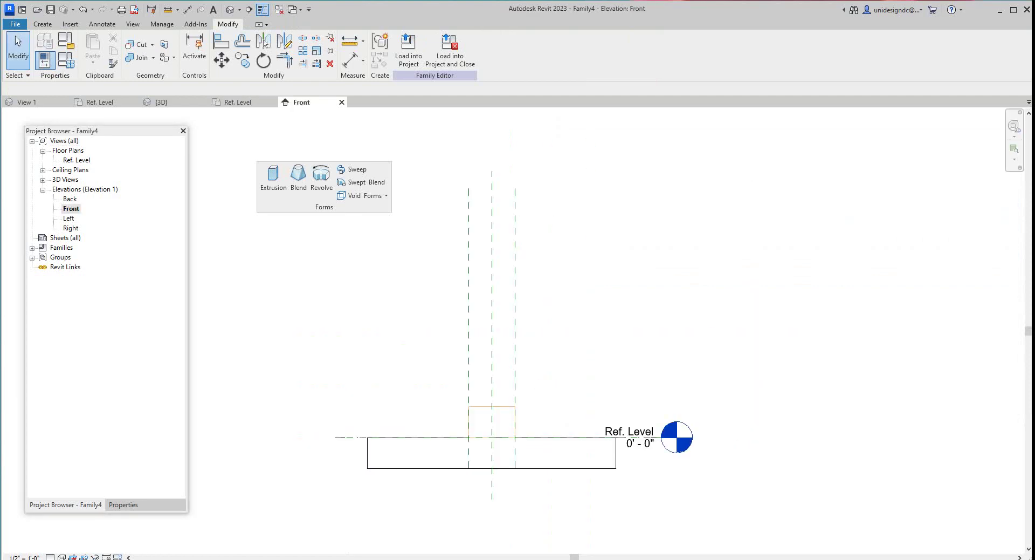
scroll(499, 454, "up", 4)
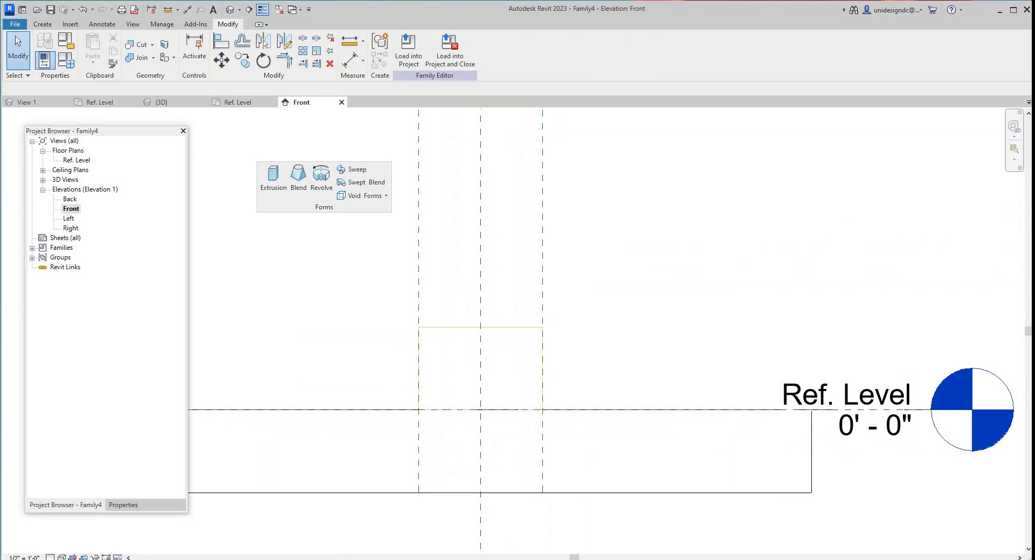
scroll(412, 351, "down", 5)
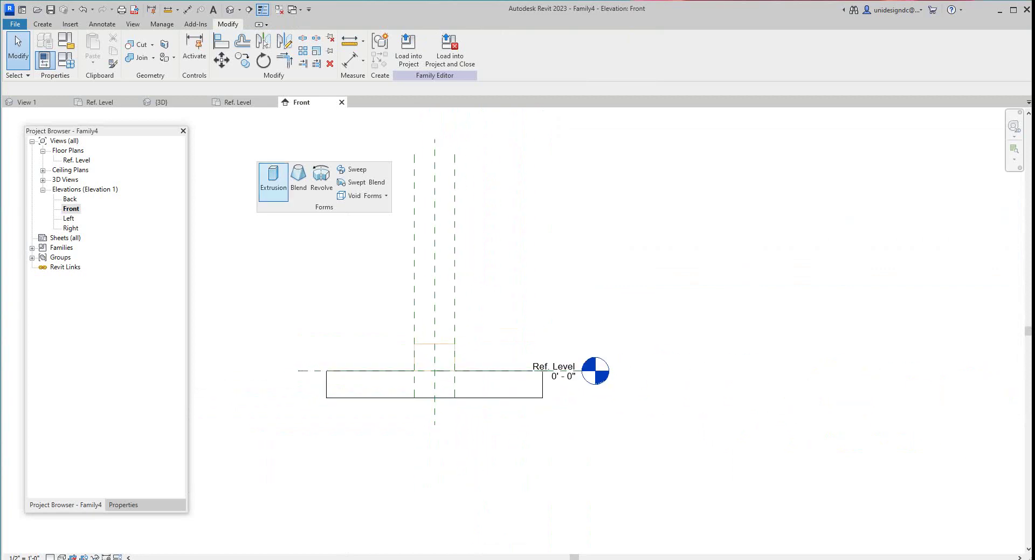
right_click(414, 299)
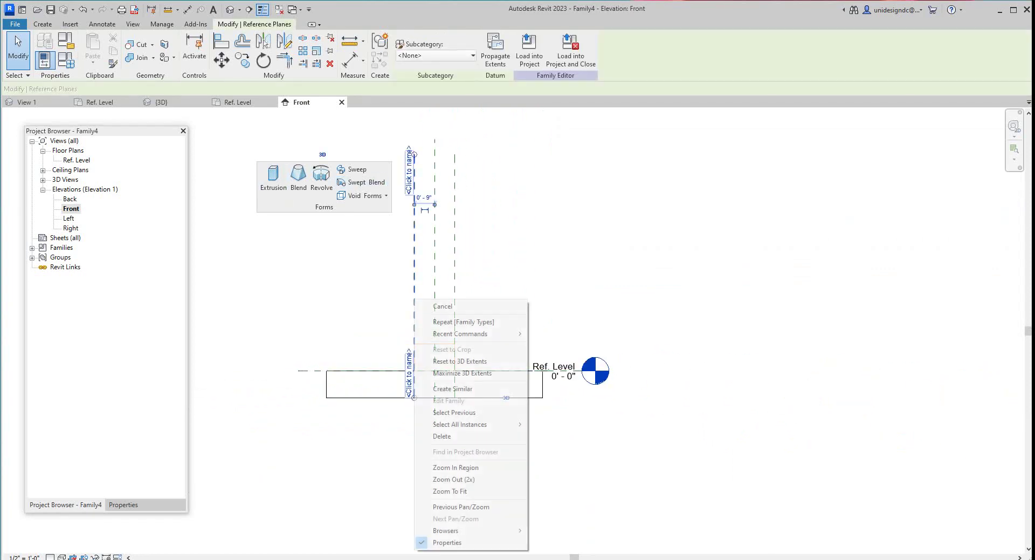
left_click(453, 388)
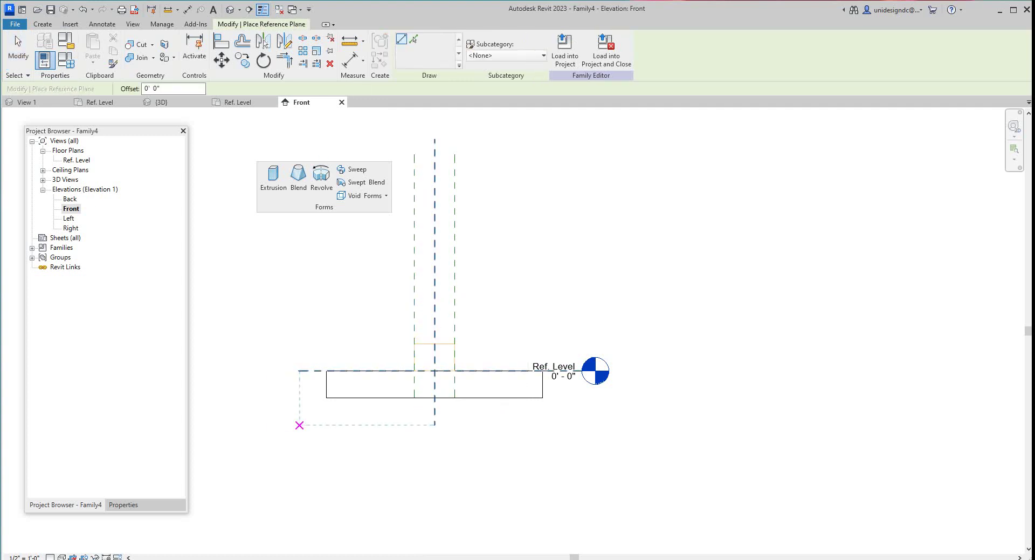
left_click(299, 425)
left_click(547, 425)
right_click(547, 425)
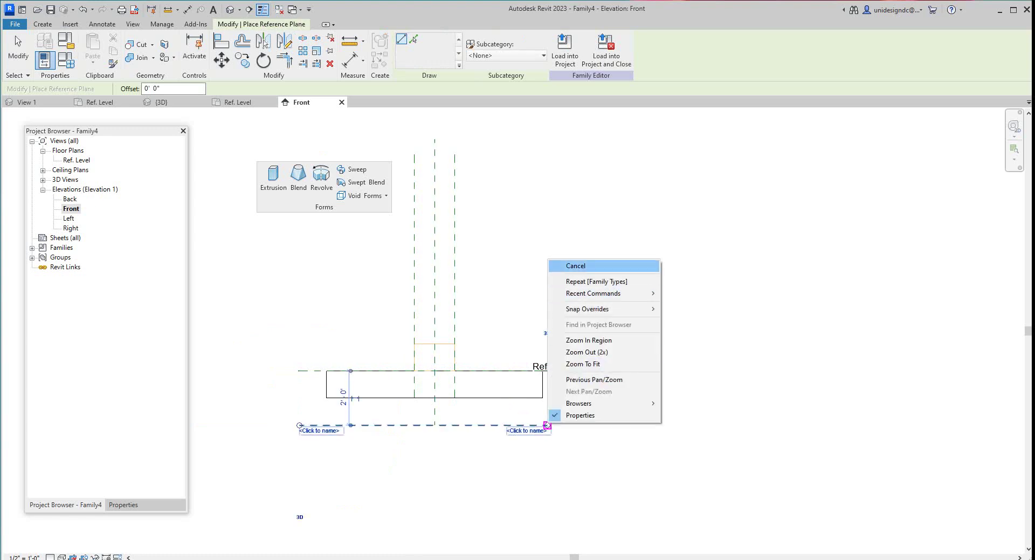
left_click(576, 266)
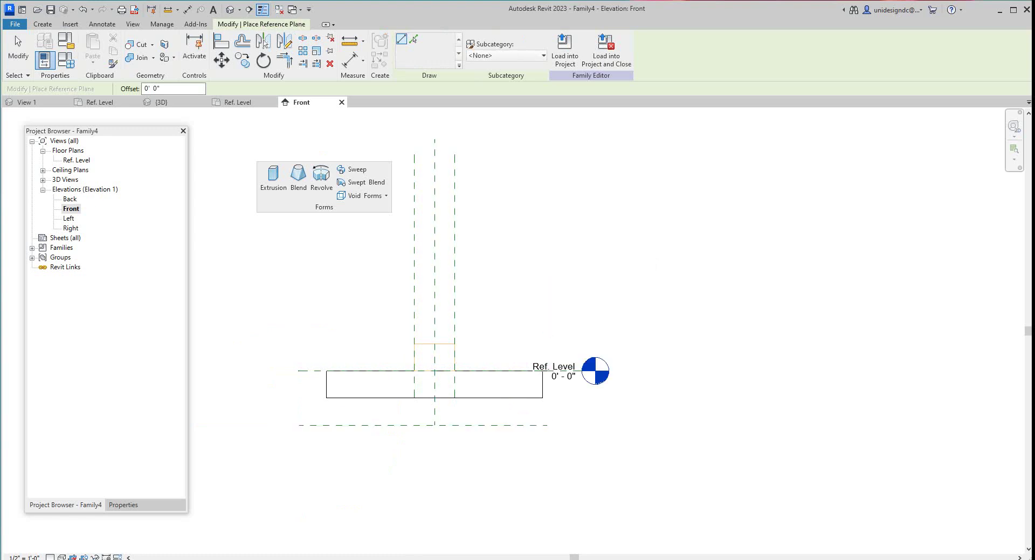
Place an aligned dimension between the Ref. Level and the new lower reference plane, just outside the host's edge
left_click(351, 61)
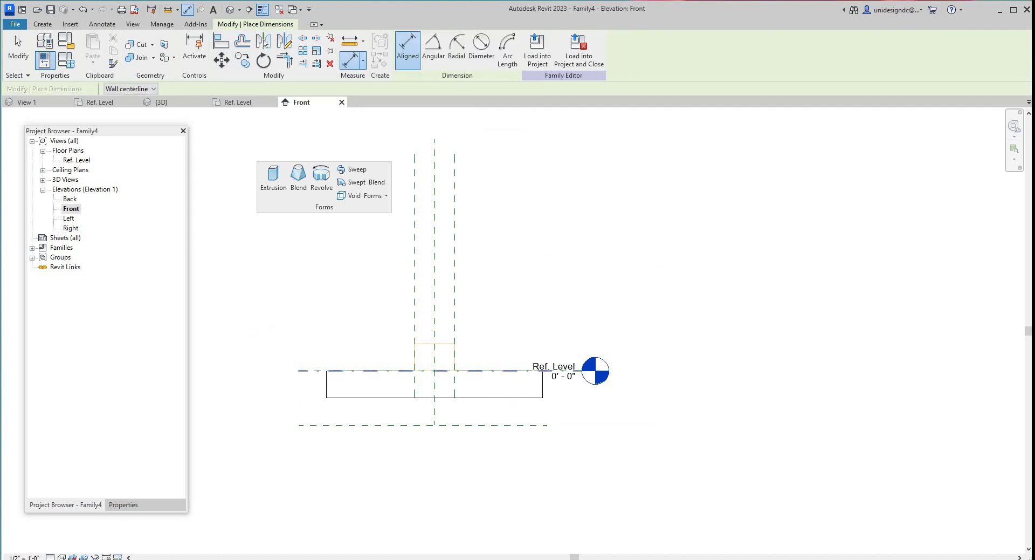
left_click(312, 371)
left_click(312, 425)
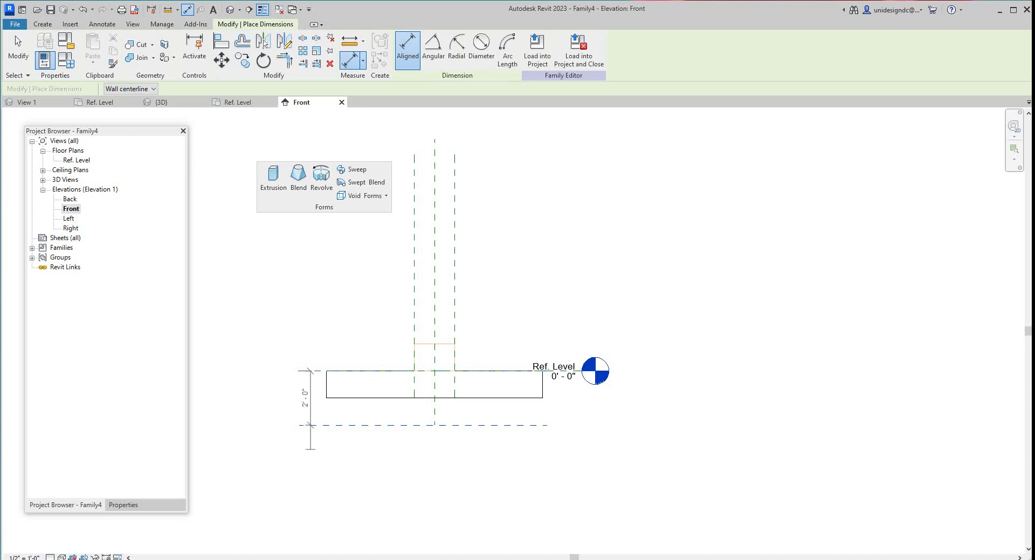
left_click(311, 449)
scroll(310, 426, "up", 2)
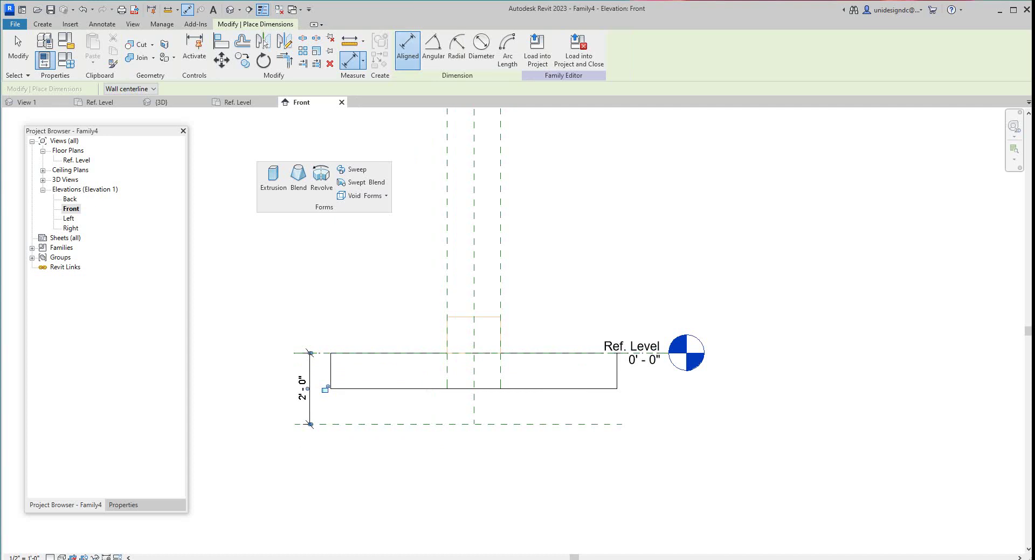
key("Escape")
key("Escape")
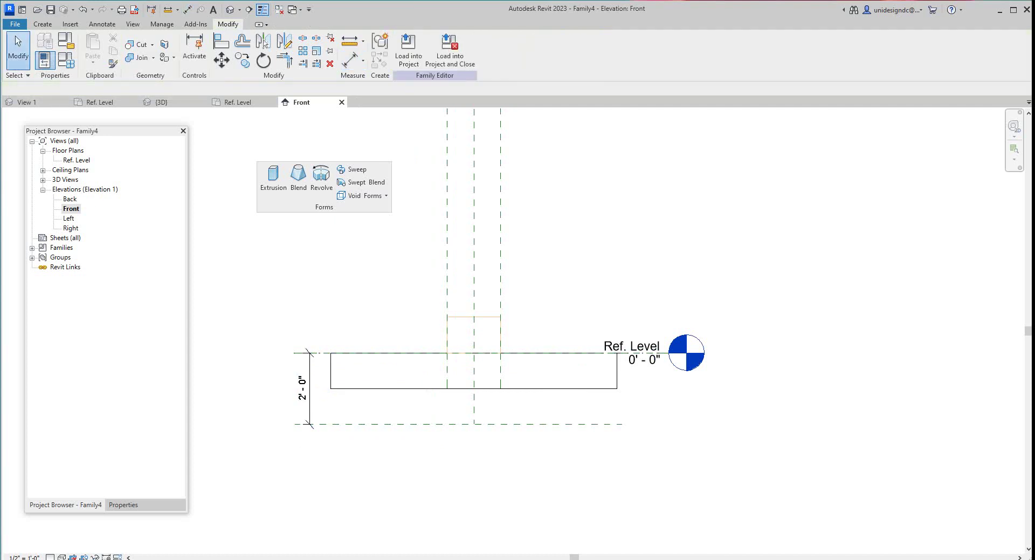
Label the vertical dimension with a new instance family parameter named Depth
left_click(309, 394)
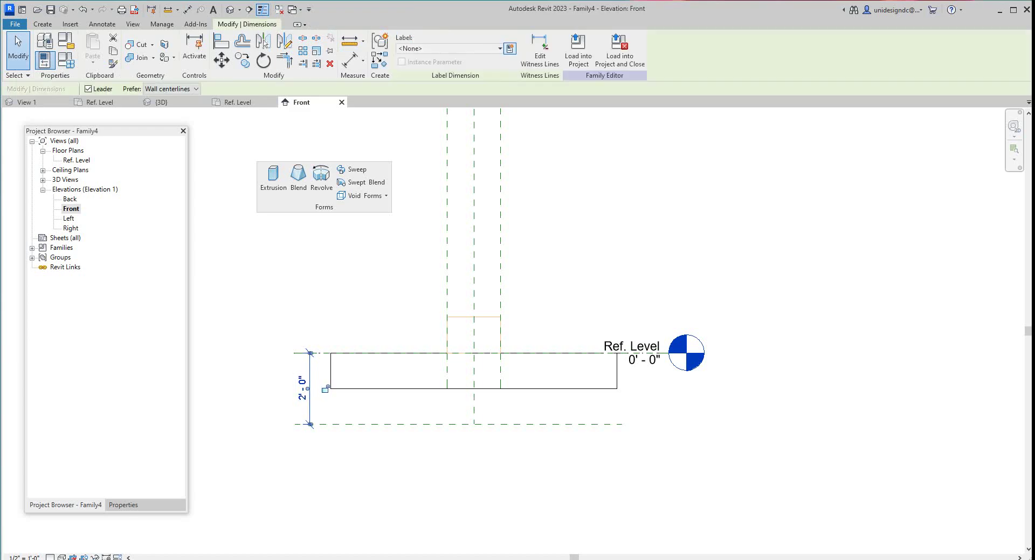
left_click(509, 48)
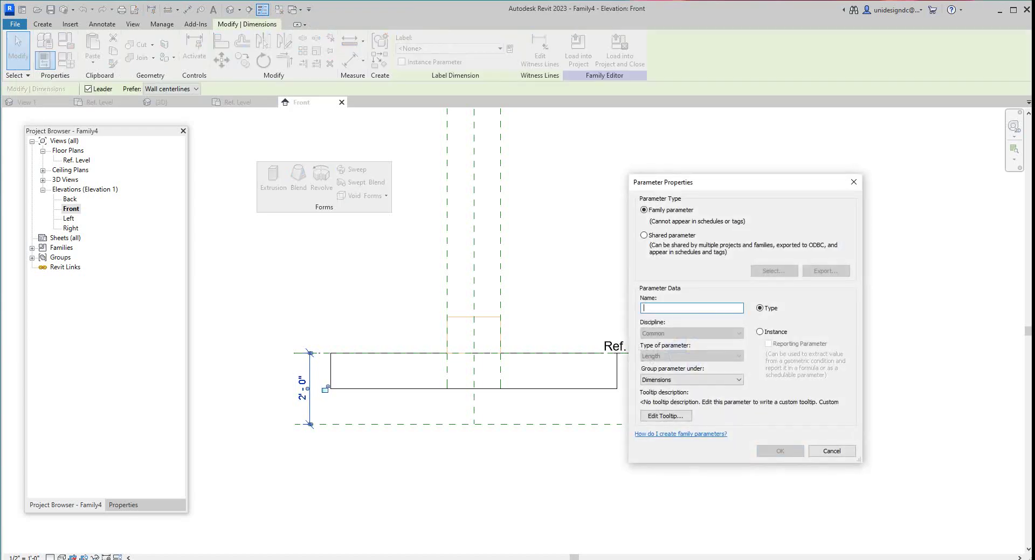
type("Depth")
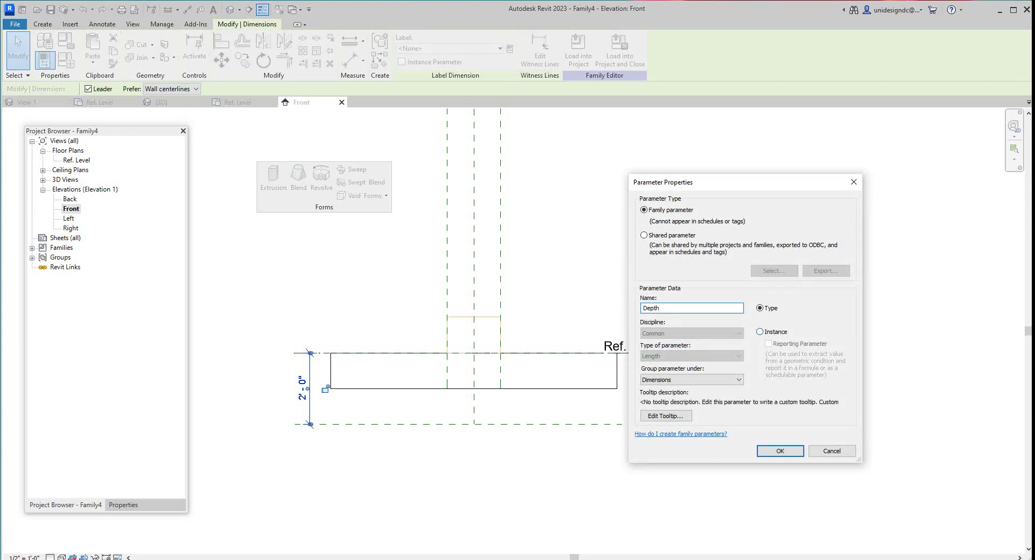
left_click(759, 331)
left_click(781, 450)
key("Escape")
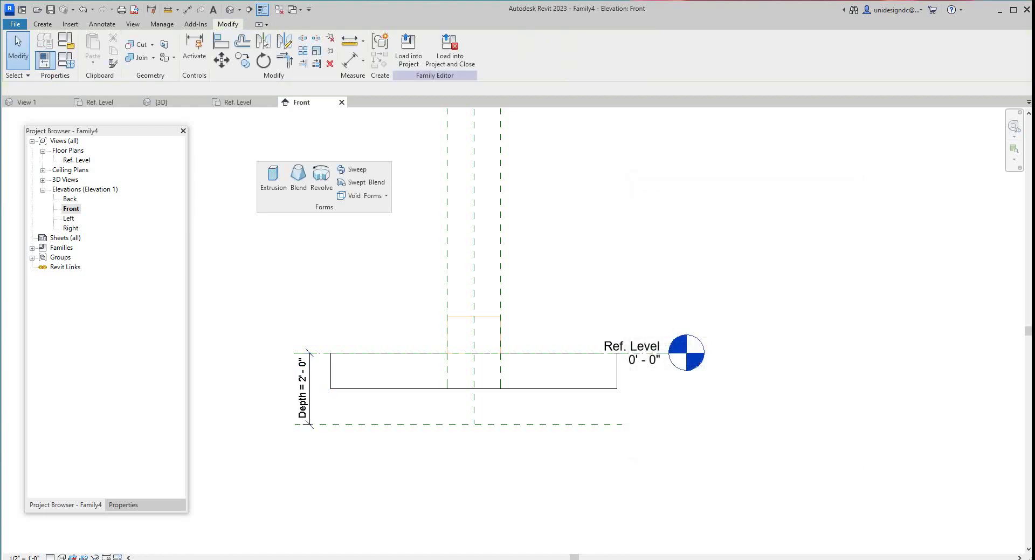
scroll(493, 424, "up", 1)
key("a")
key("l")
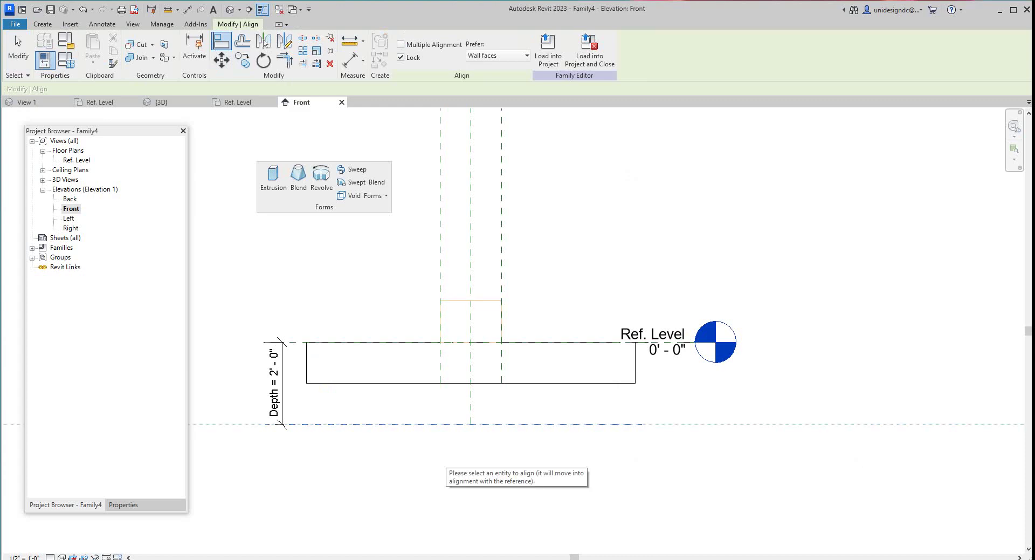
right_click(445, 303)
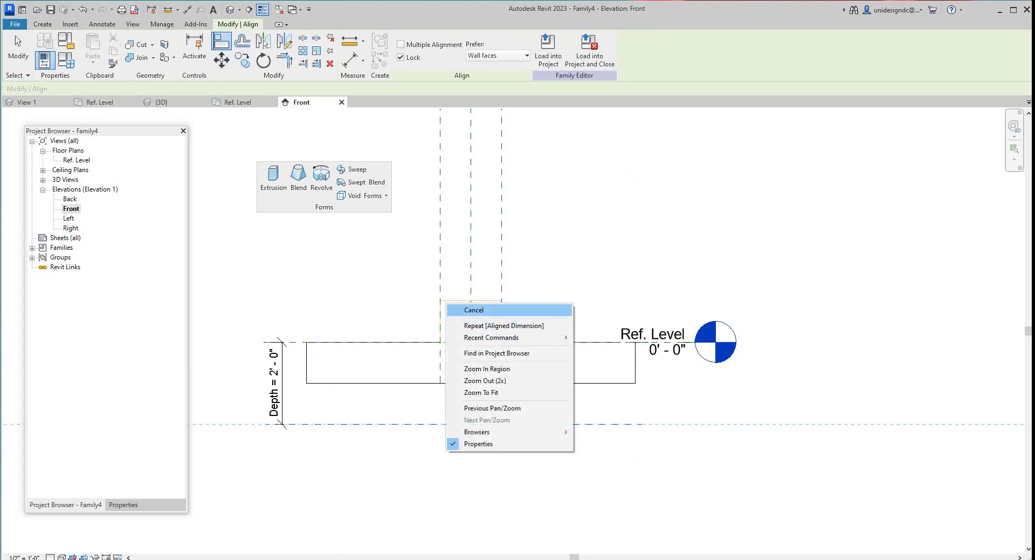
left_click(474, 310)
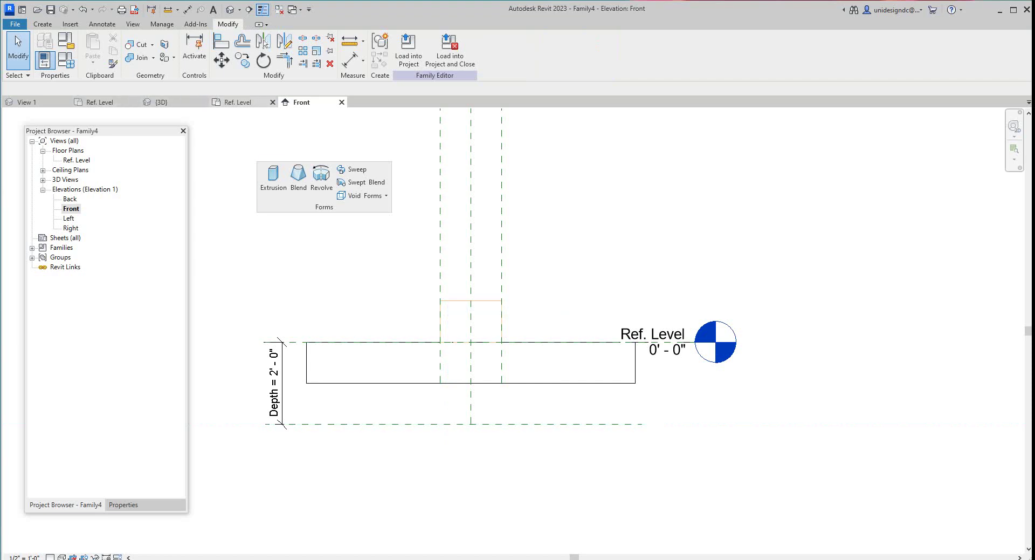
Align the void extrusion's upper edge to the lower reference plane with the Lock option on
key("a")
key("l")
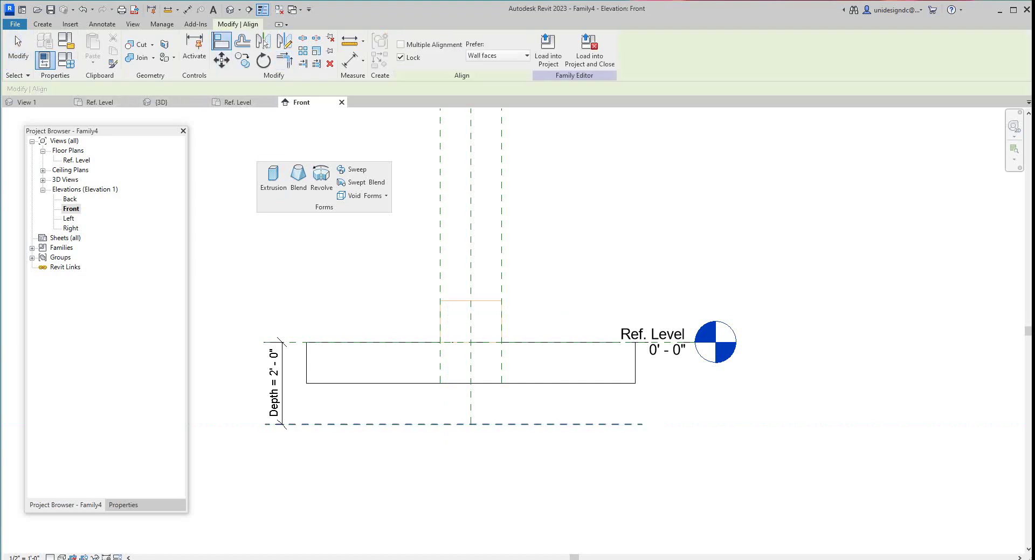
left_click(453, 300)
Set the Depth parameter to 0' 6" in the family types, apply it and close the family types
left_click(66, 59)
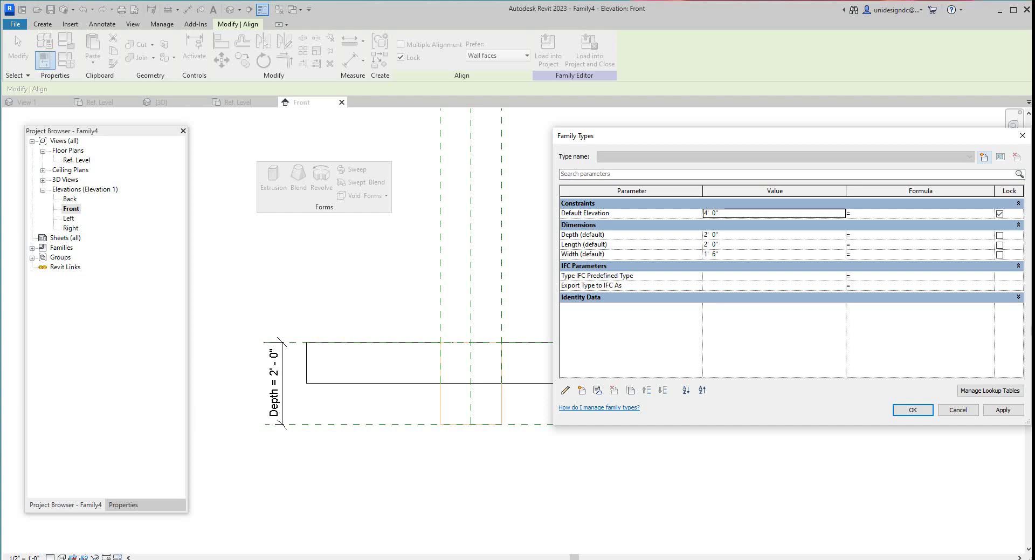
left_click(716, 234)
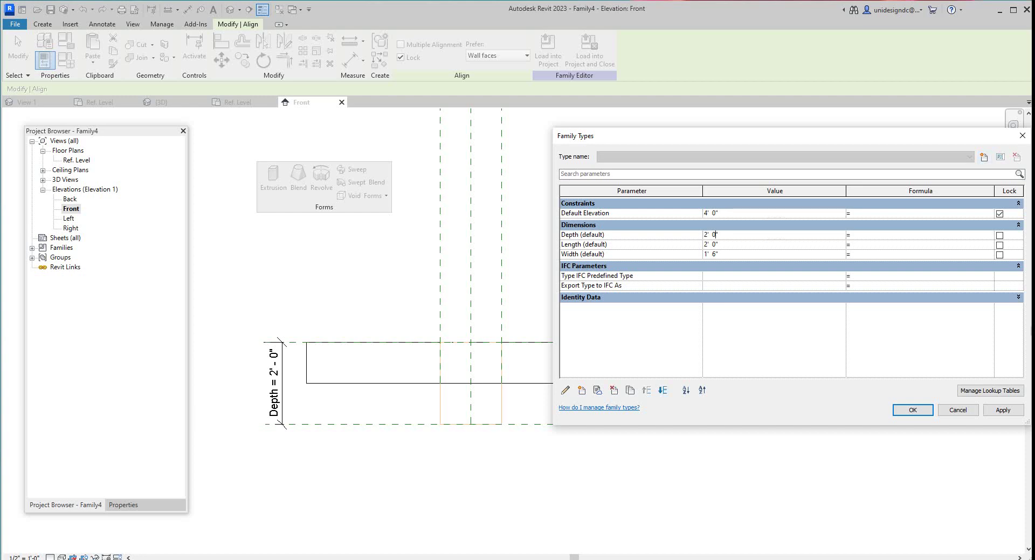
left_click_drag(721, 234, 704, 235)
type("1")
left_click(1003, 409)
type("6\"")
left_click(1002, 410)
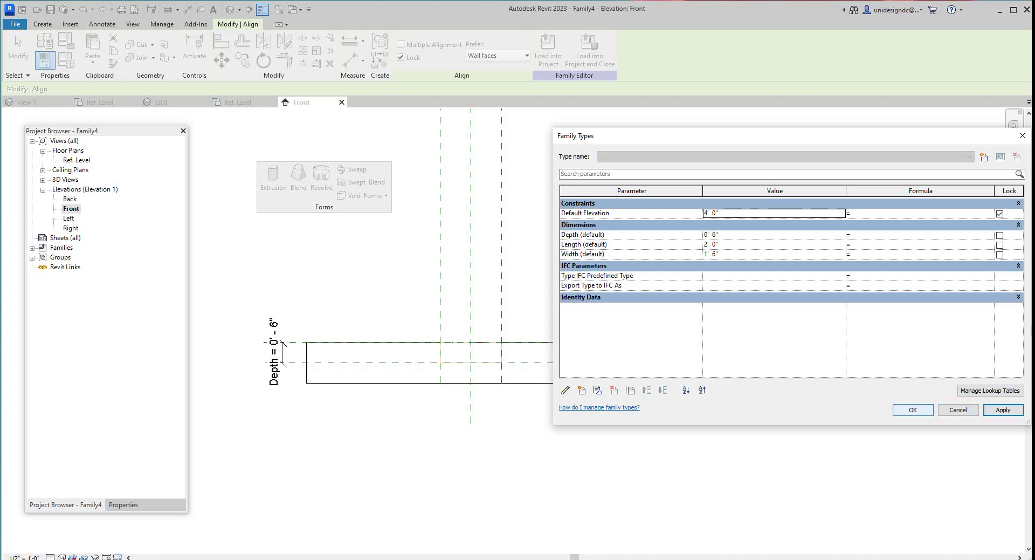
left_click(912, 409)
In the 3D view, cut the void extrusion out of the host slab with Cut Geometry
scroll(506, 339, "down", 2)
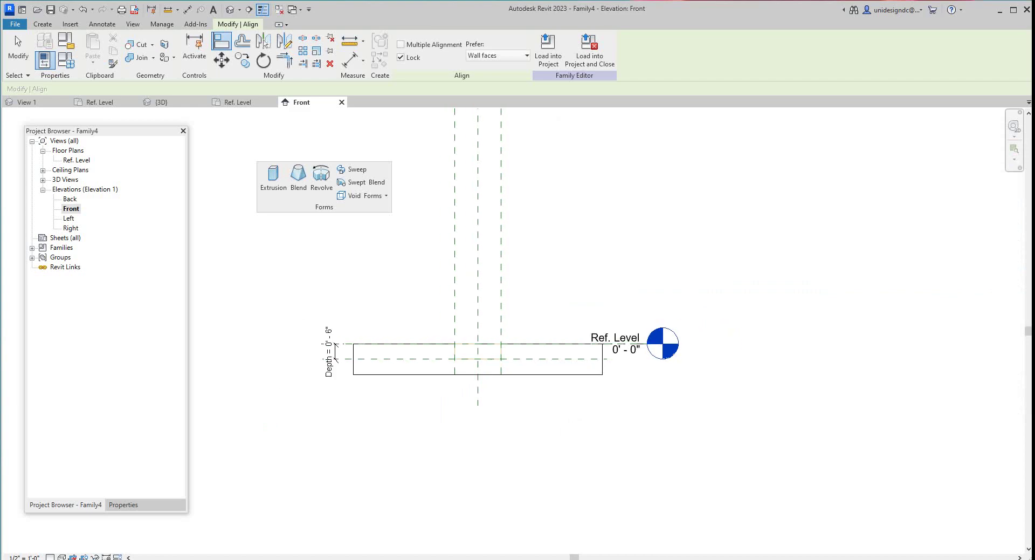
scroll(507, 340, "up", 1)
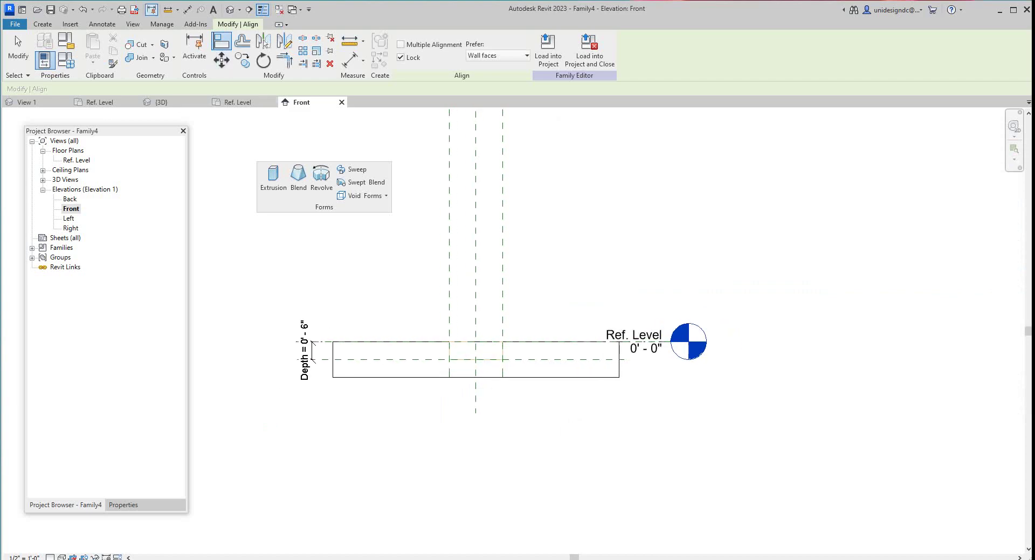
left_click(230, 9)
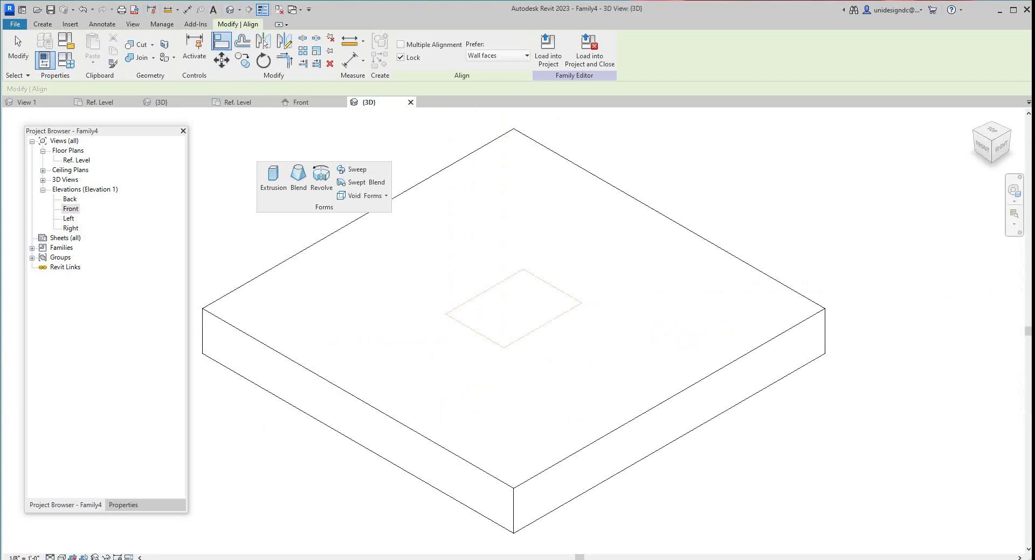
scroll(489, 314, "down", 2)
scroll(492, 254, "up", 5)
scroll(491, 296, "down", 2)
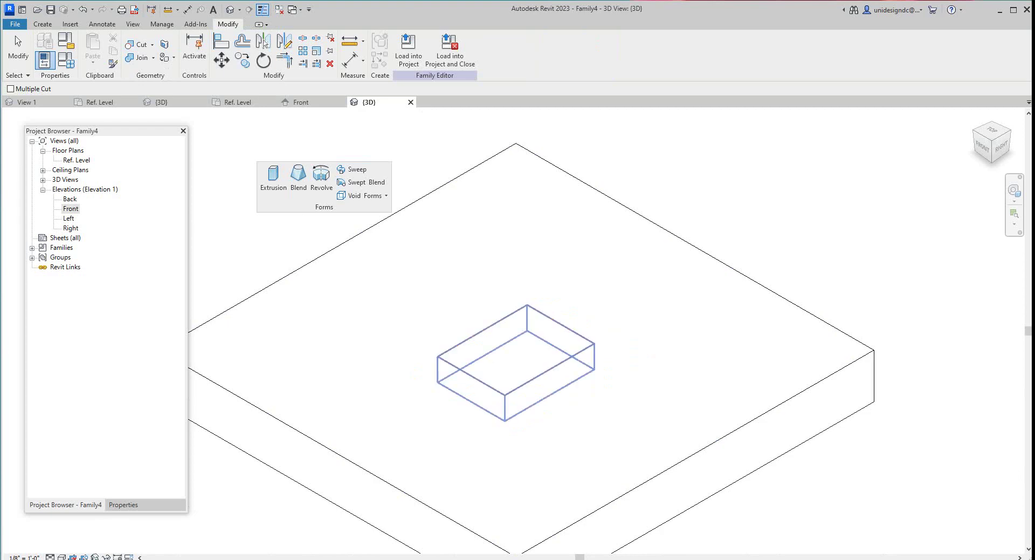
left_click(456, 346)
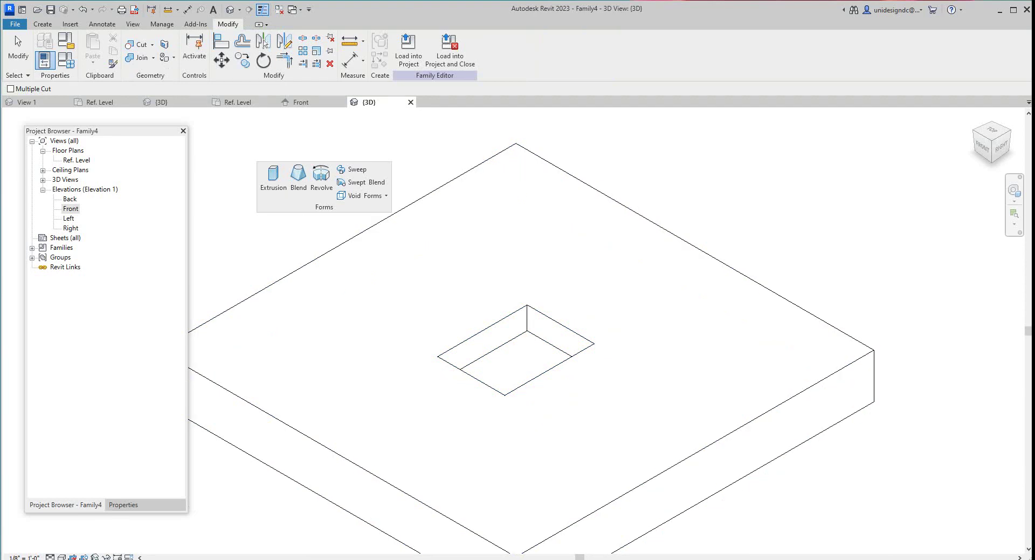
Switch the 3D view to the Shaded visual style and inspect the recess cut into the host
left_click(63, 557)
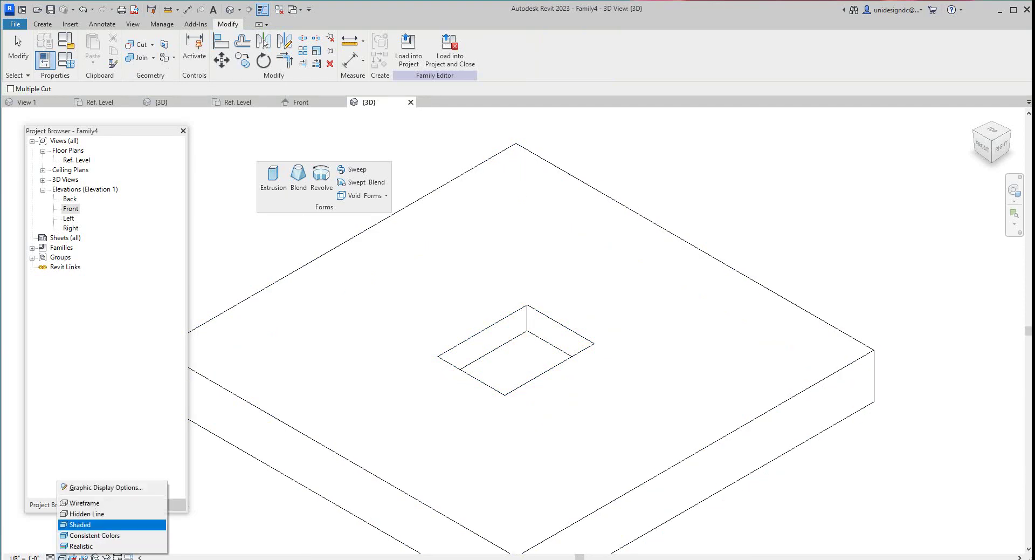
left_click(80, 524)
scroll(339, 462, "down", 2)
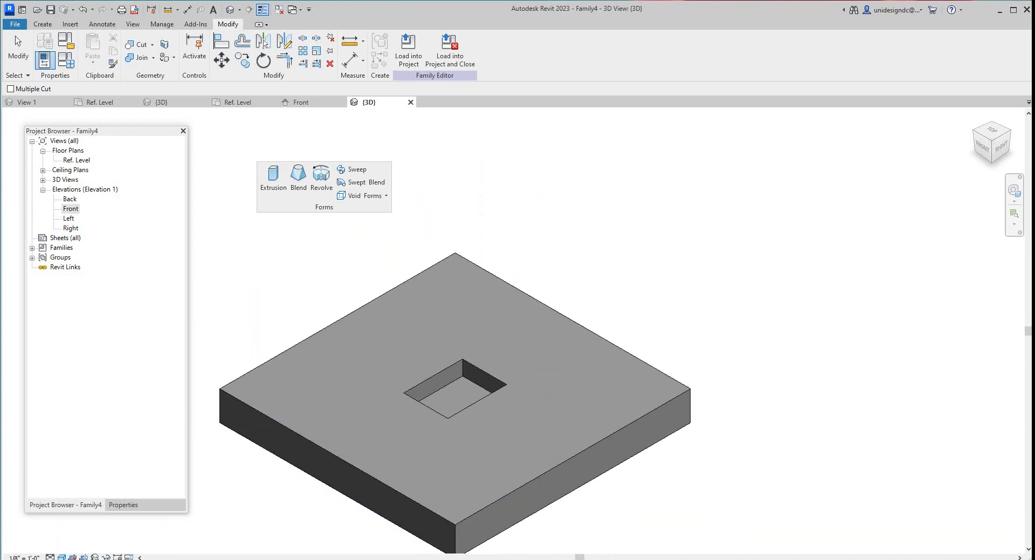
scroll(444, 374, "down", 2)
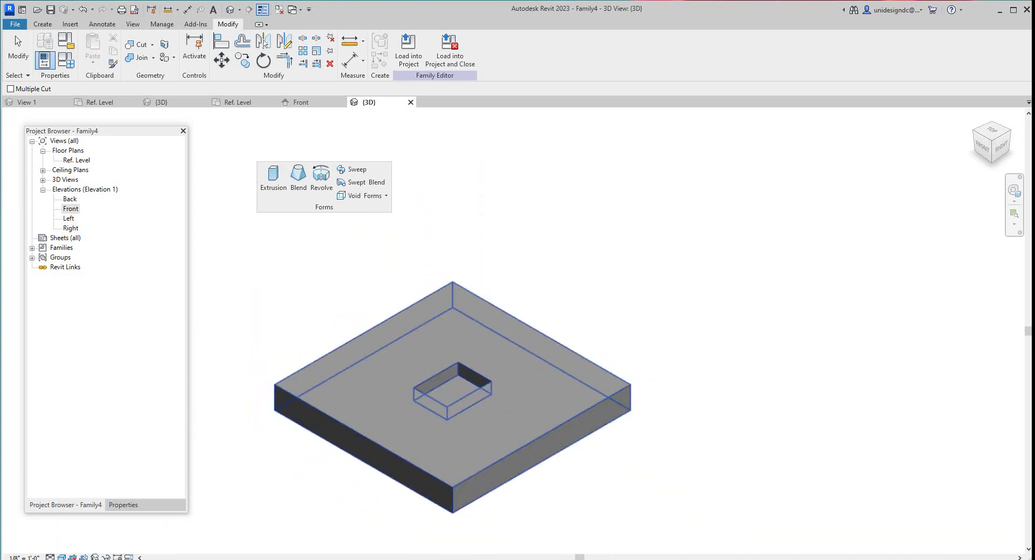
scroll(366, 287, "down", 2)
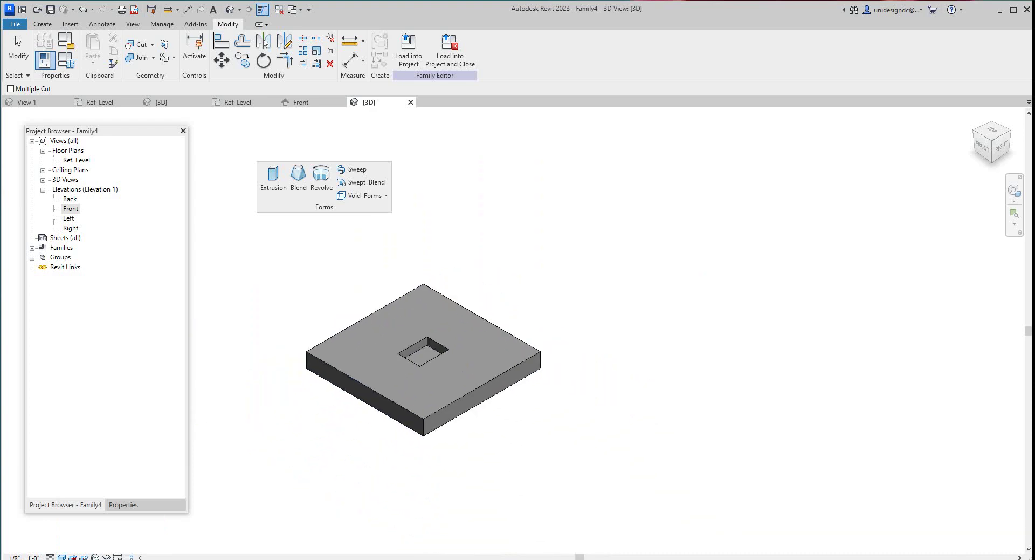
scroll(364, 300, "up", 3)
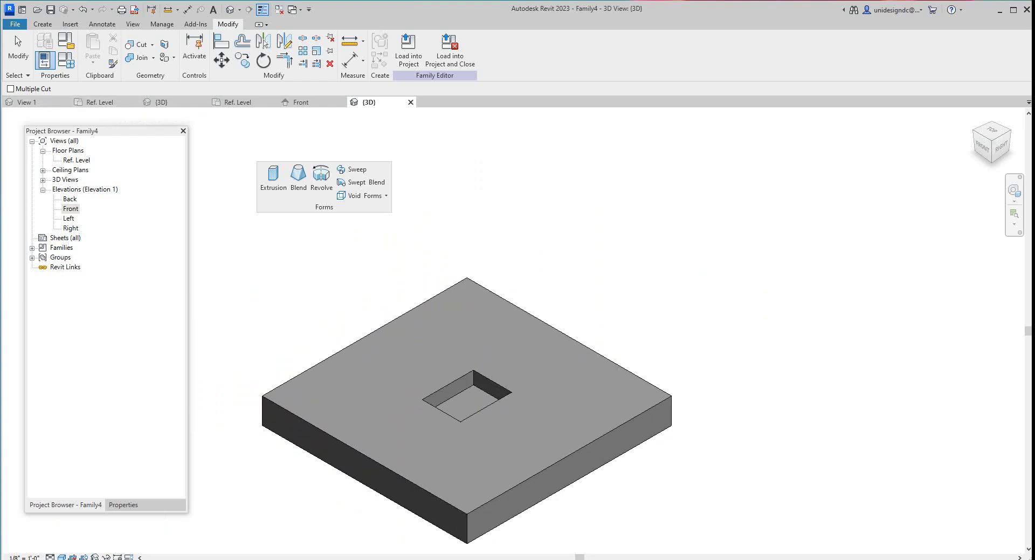
Load the void family into Family Basics.rfa and place it on the host's face, about 1' 5" and 1' 3" from the centre and upper reference planes
left_click(408, 49)
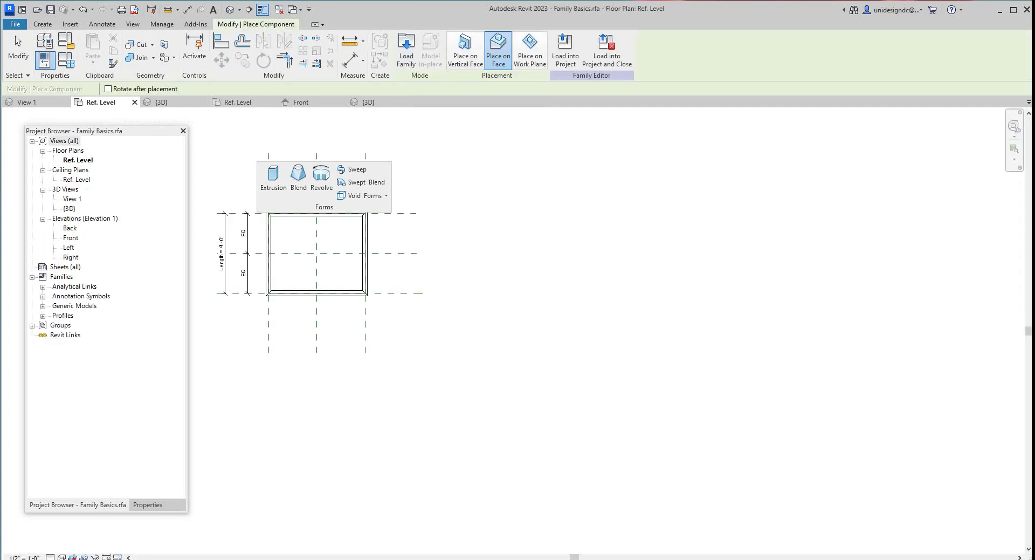
scroll(372, 235, "down", 1)
scroll(320, 225, "up", 3)
scroll(335, 264, "down", 5)
scroll(324, 237, "up", 2)
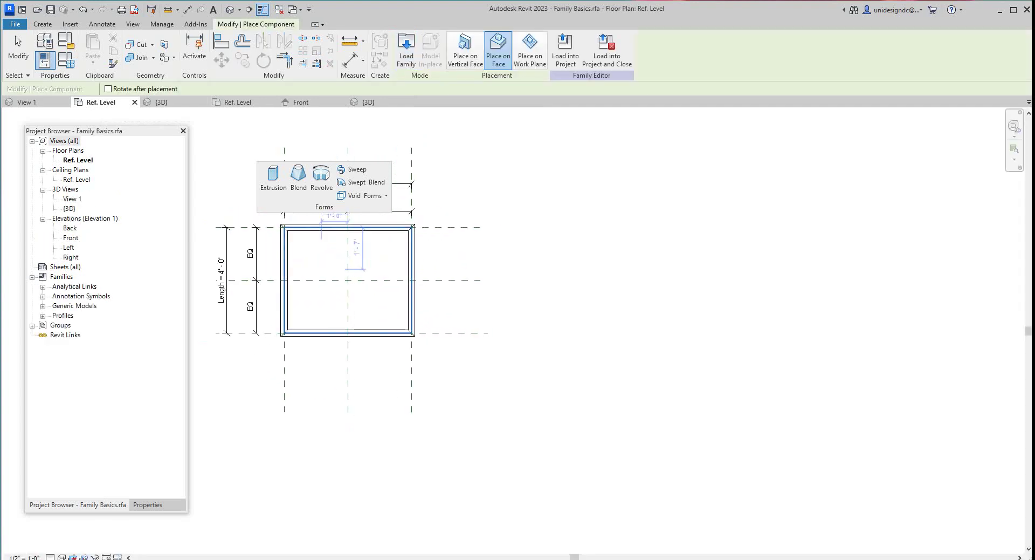
scroll(323, 264, "up", 1)
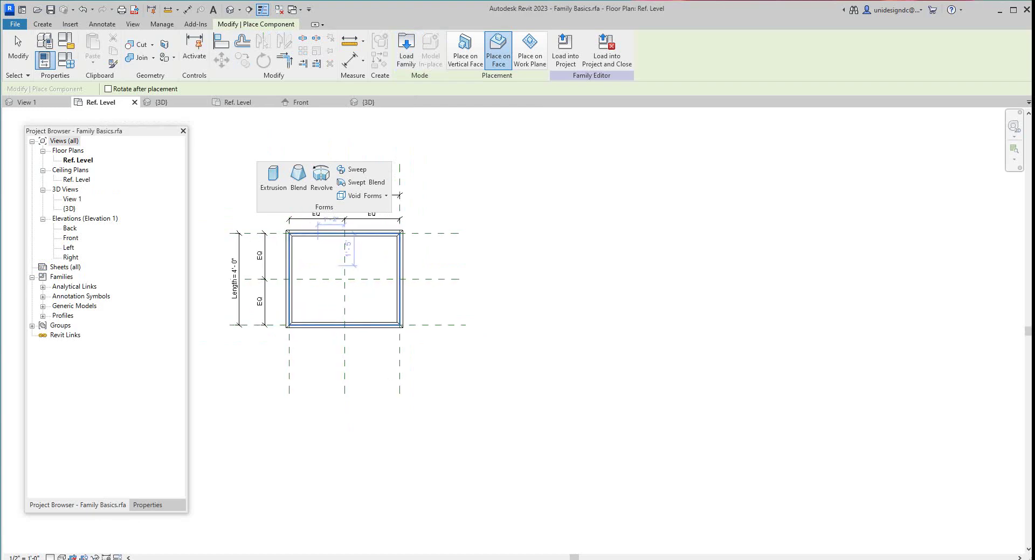
scroll(284, 274, "up", 3)
scroll(284, 275, "up", 1)
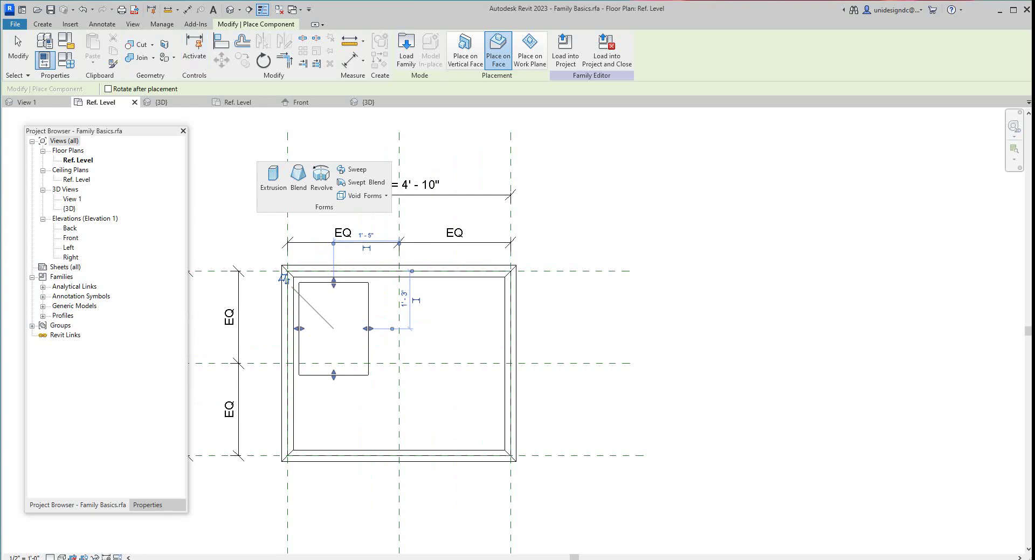
scroll(284, 279, "up", 2)
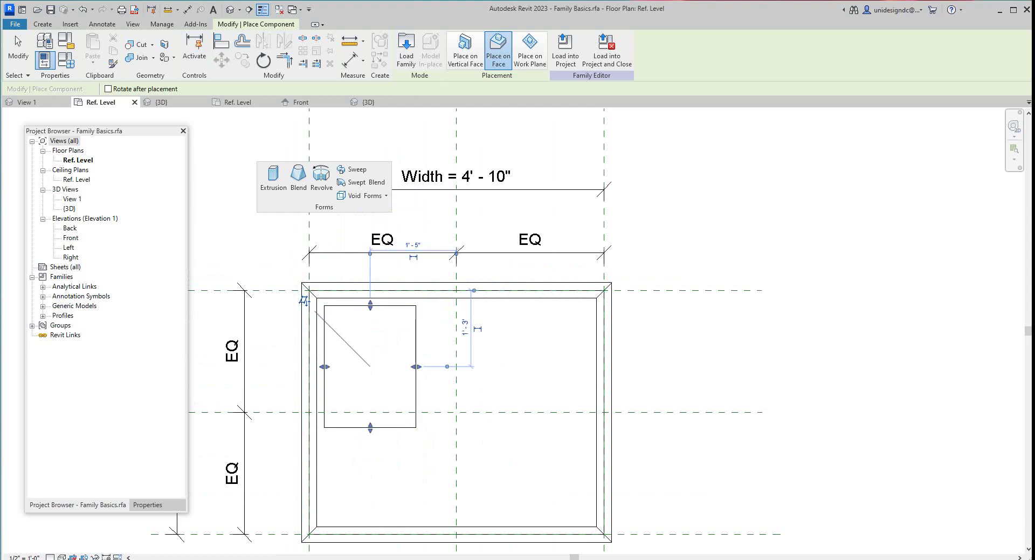
right_click(216, 250)
left_click(229, 254)
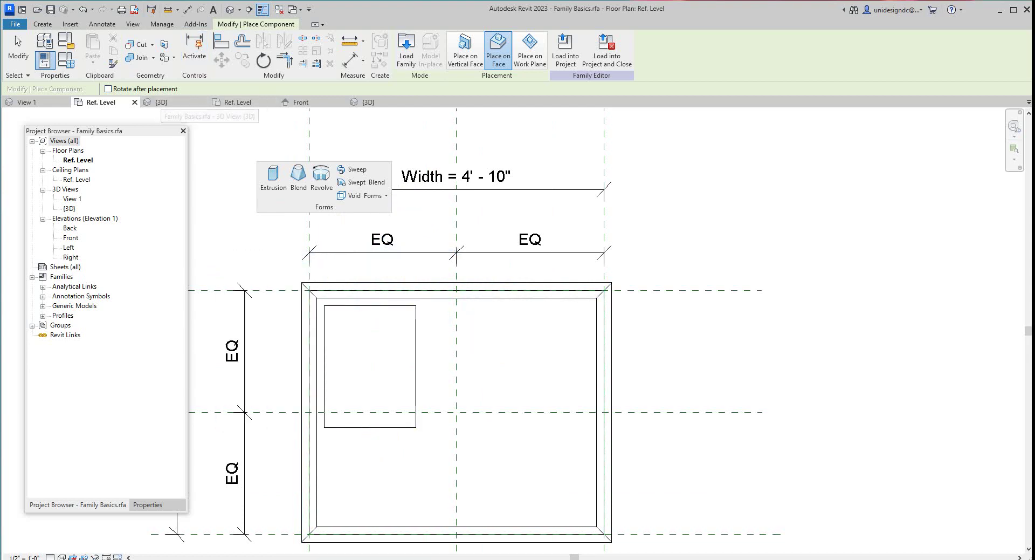
In the 3D view, end the component placement and set the placed void's Depth to 1' 6"
left_click(230, 9)
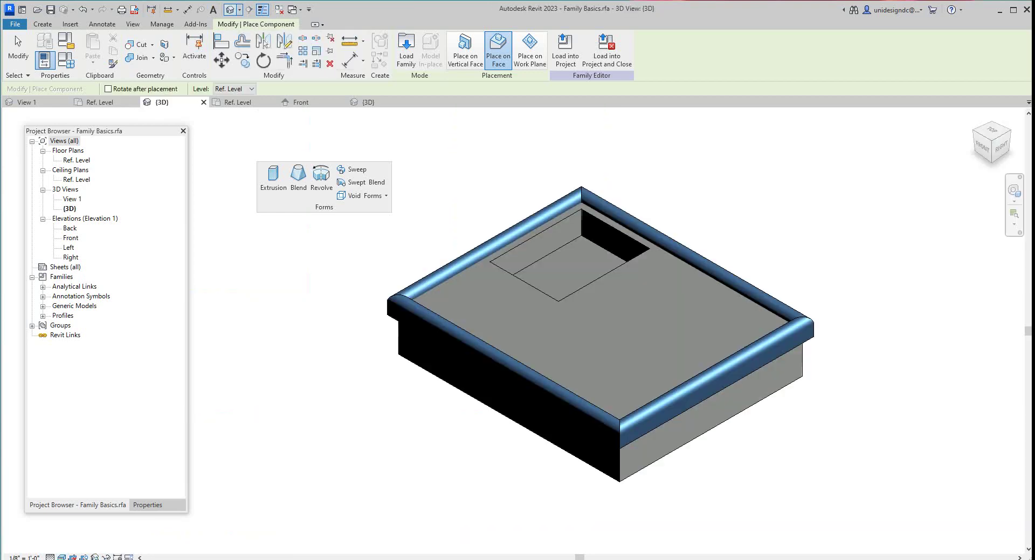
scroll(542, 214, "up", 3)
scroll(480, 376, "down", 1)
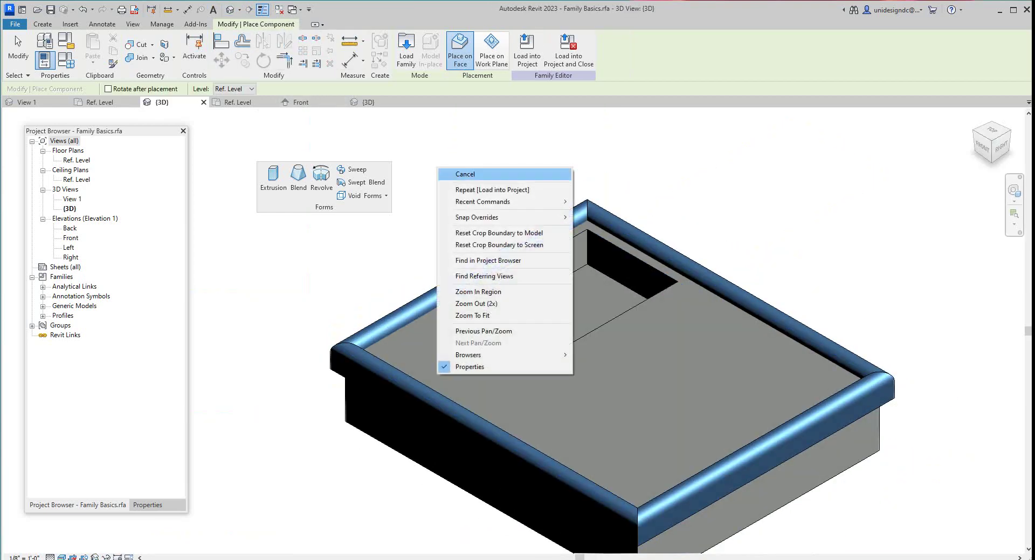
left_click(464, 174)
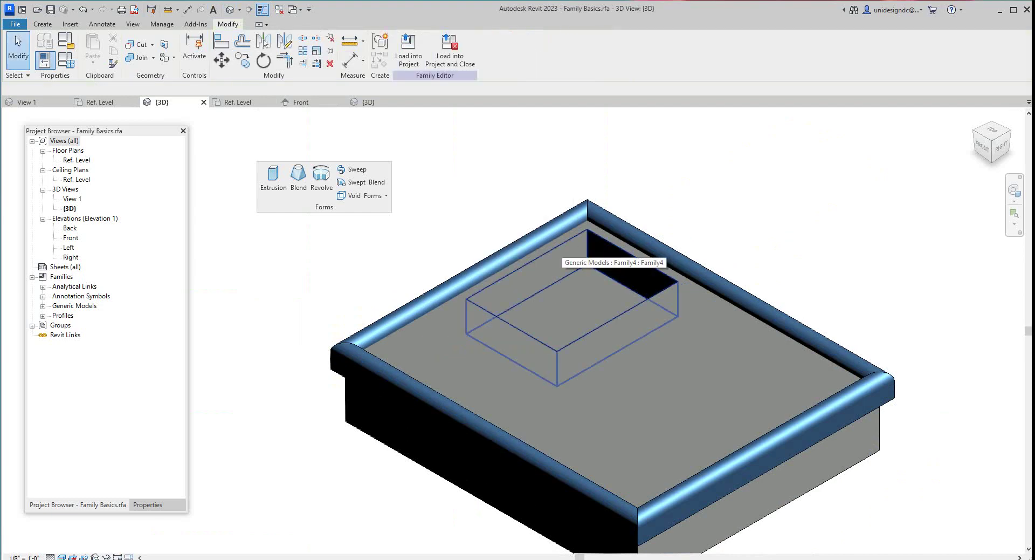
left_click(548, 281)
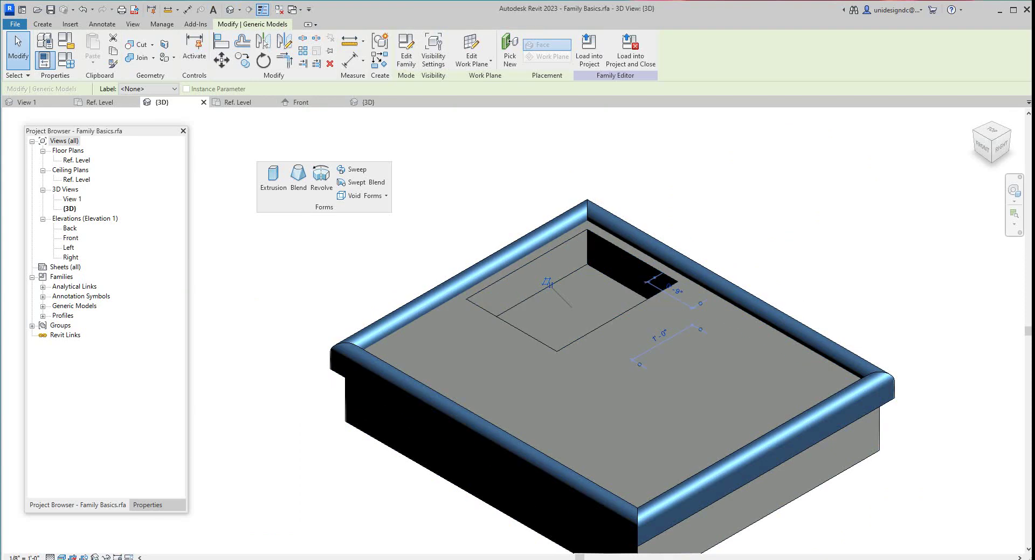
left_click(147, 504)
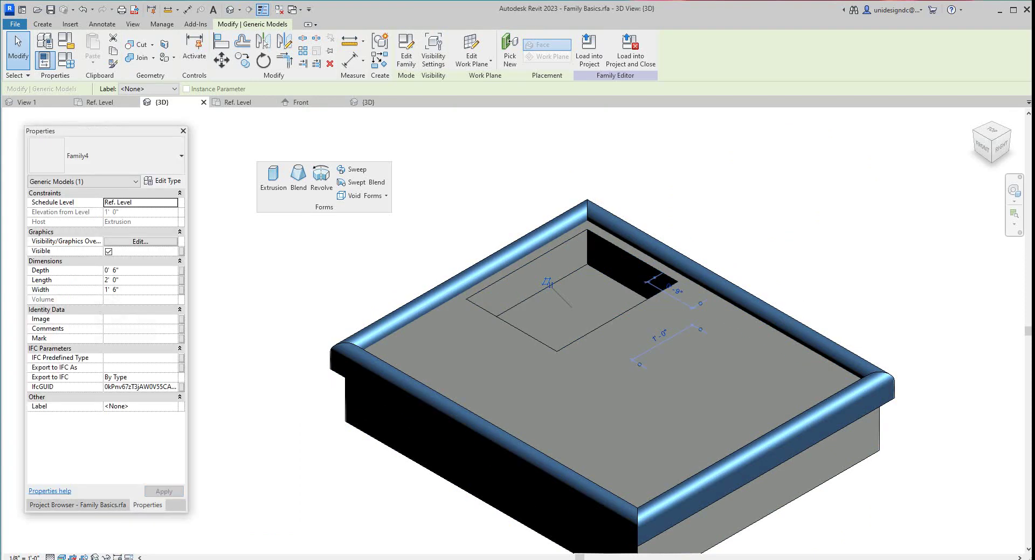
left_click(113, 270)
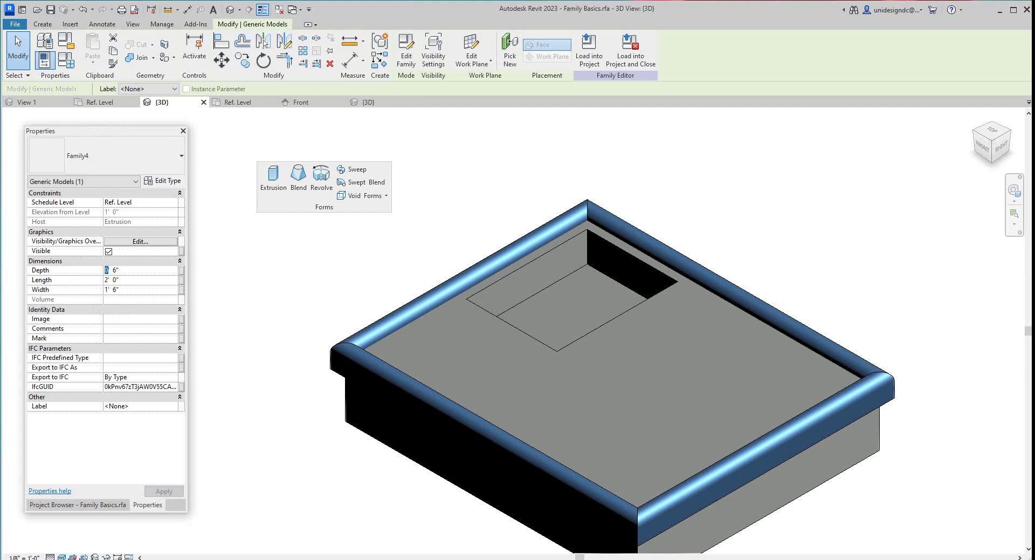
type("1")
key("Return")
key("Escape")
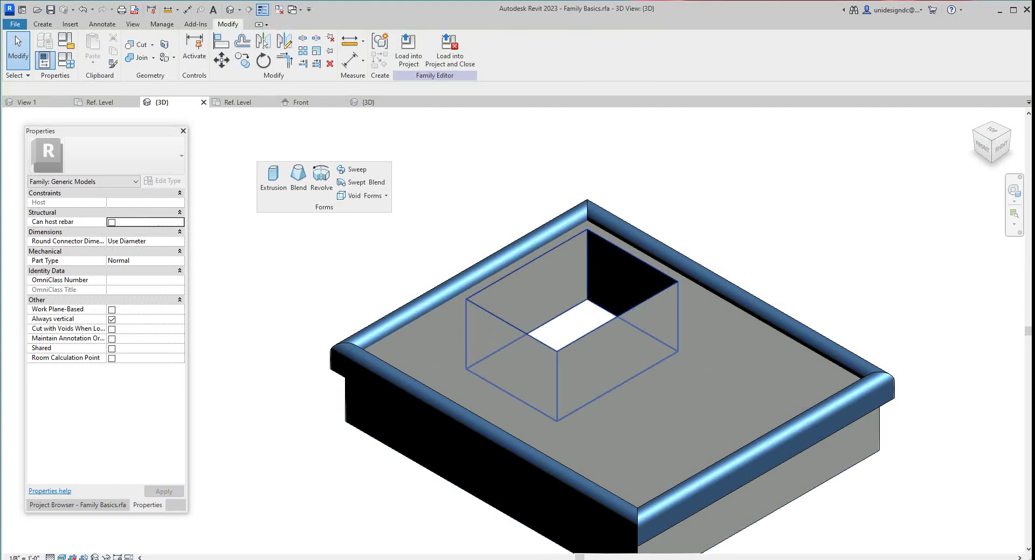
left_click(618, 386)
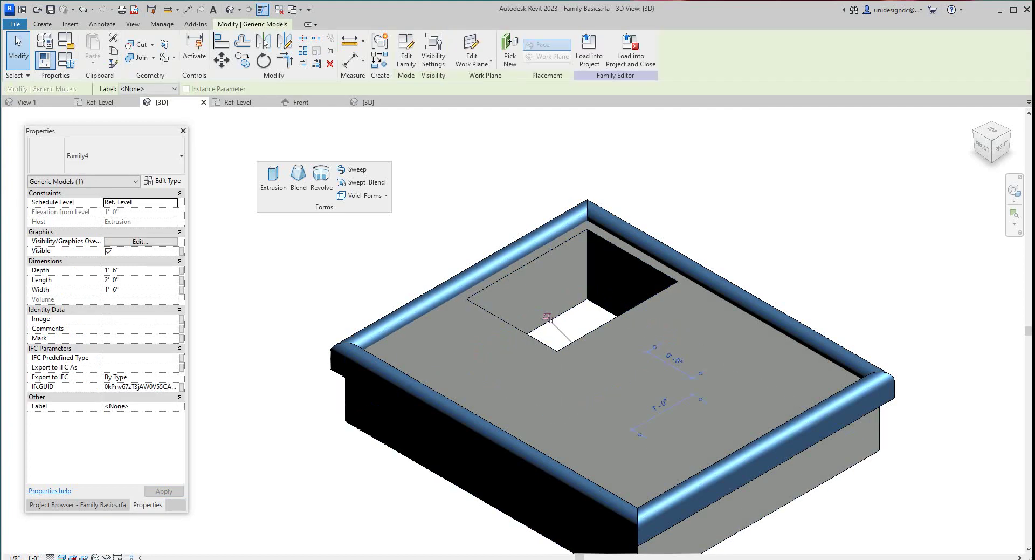
key("Escape")
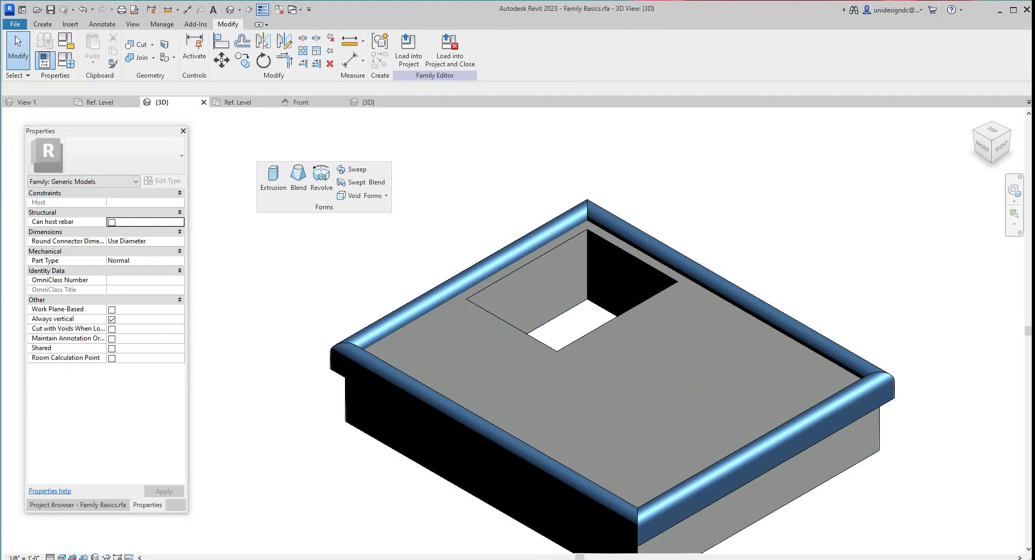
Set the placed void's Length to 1' 0"
left_click(547, 317)
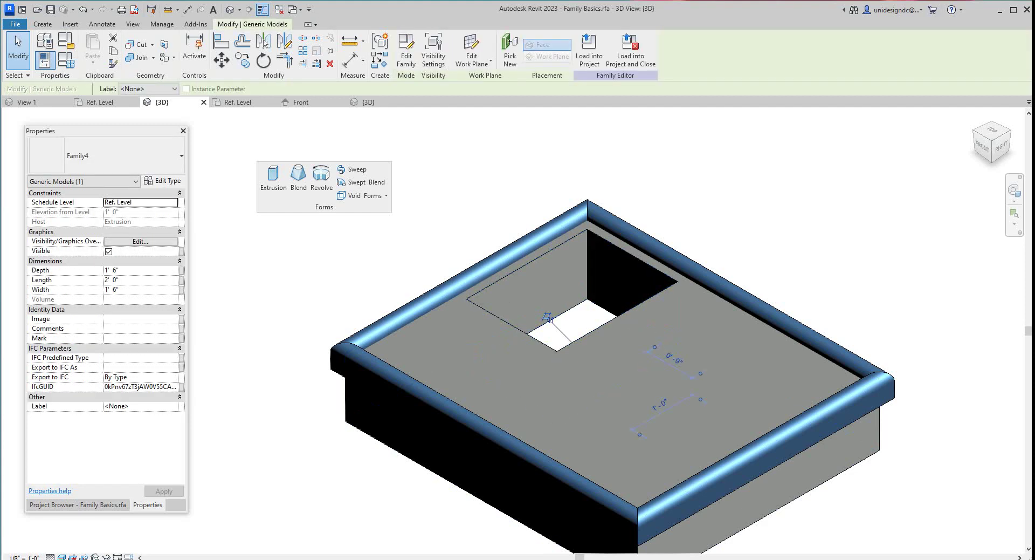
left_click(106, 279)
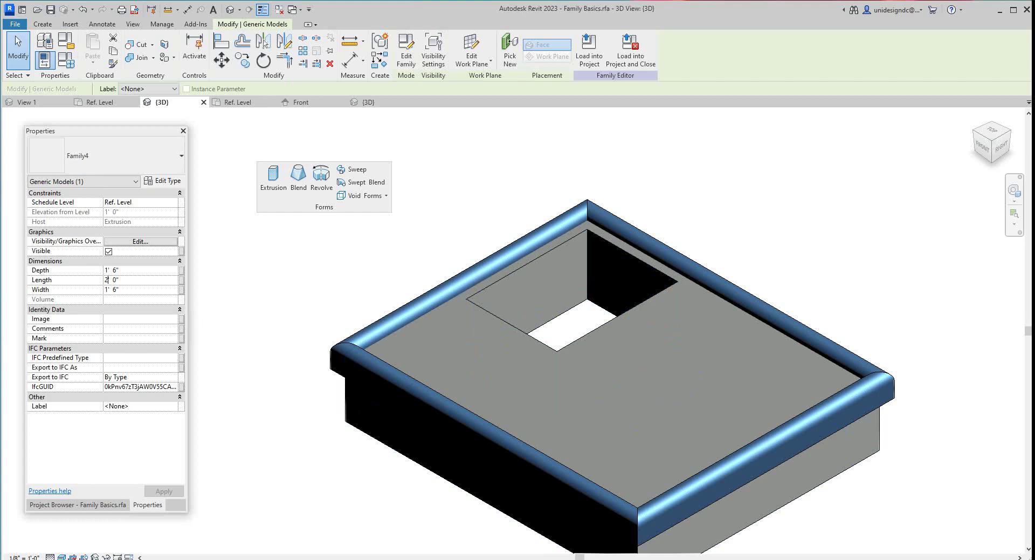
type("1")
key("Return")
key("Escape")
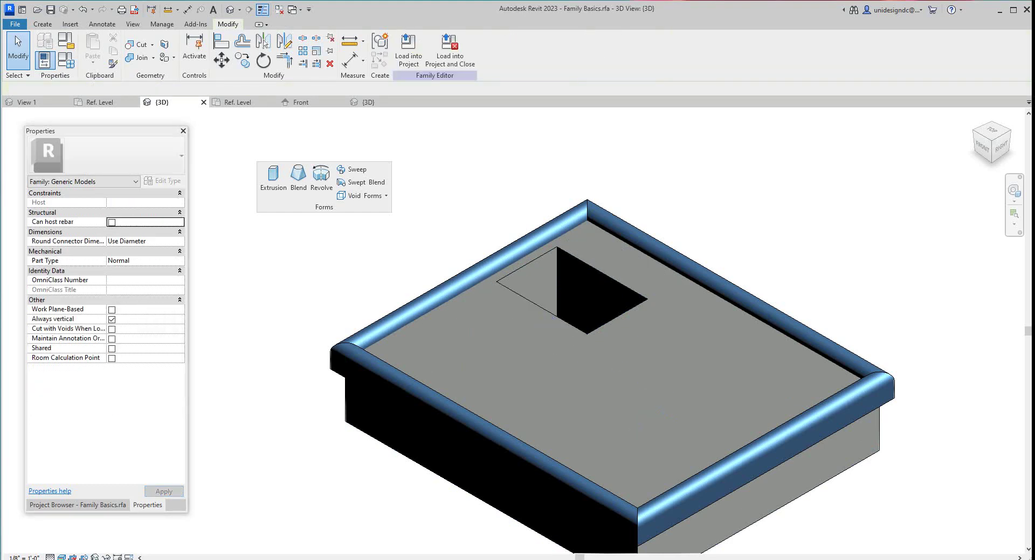
left_click(547, 318)
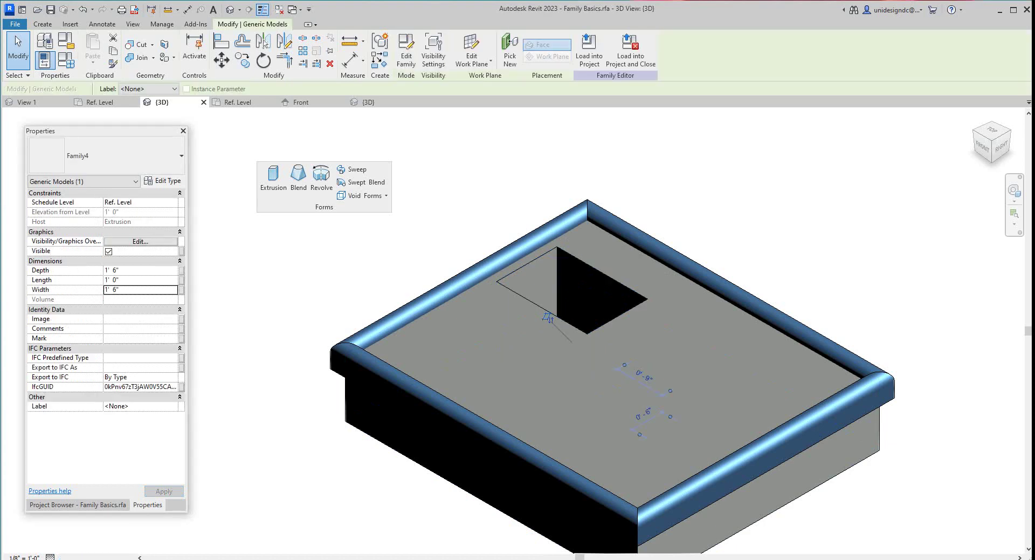
left_click(113, 289)
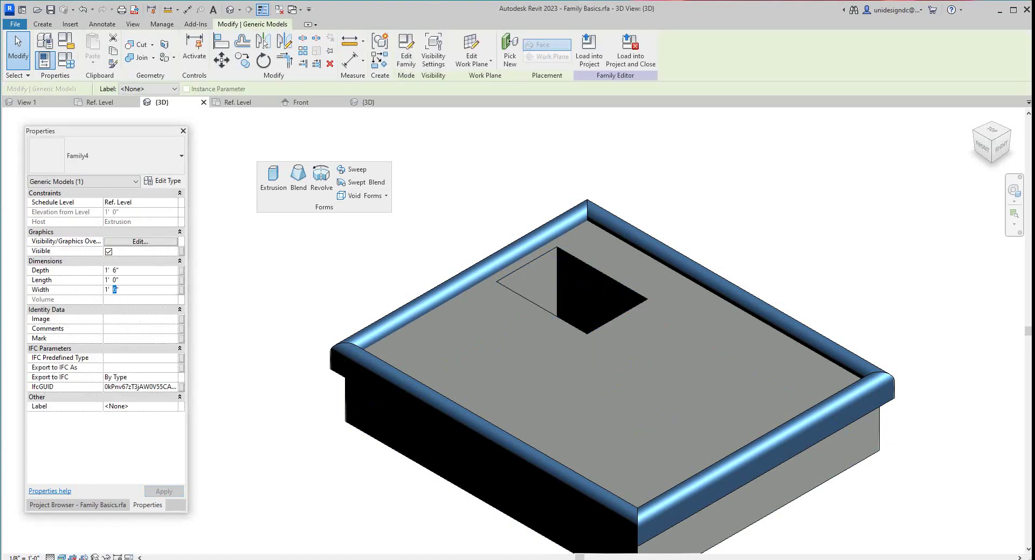
type("8")
key("Return")
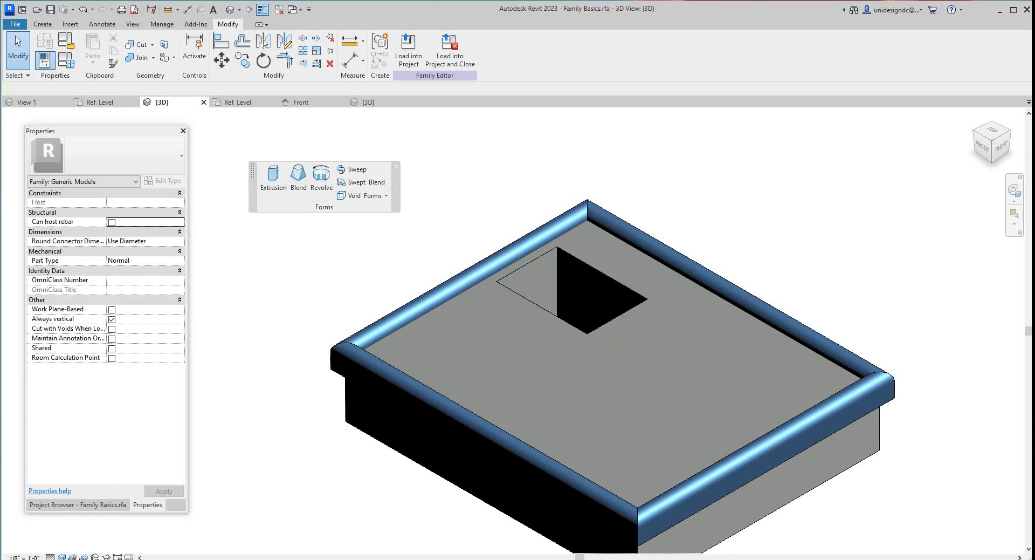
In the Ref. Level plan, narrow the void from both sides with its shape handles to a Width of about 0' 9"
scroll(600, 315, "up", 3)
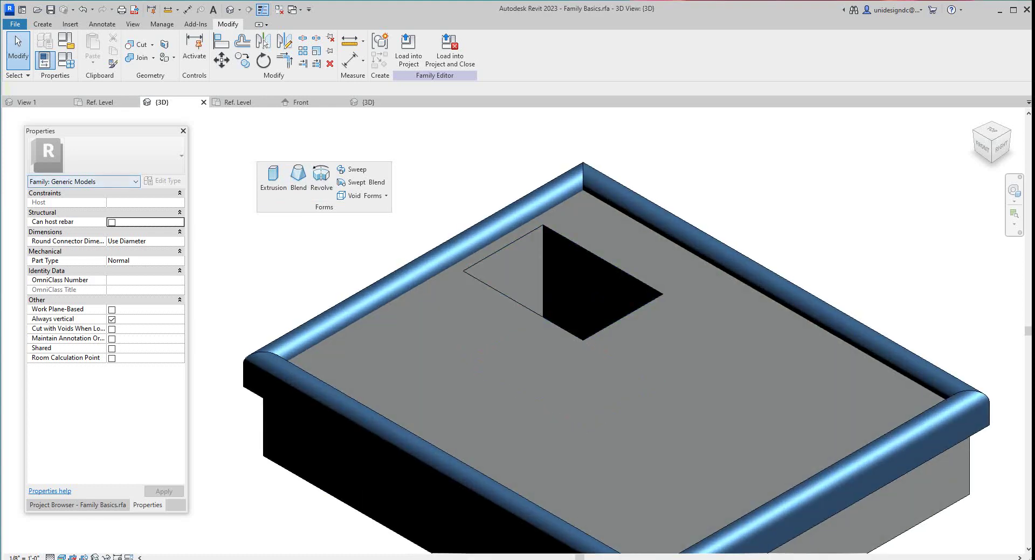
left_click(101, 102)
scroll(401, 371, "up", 1)
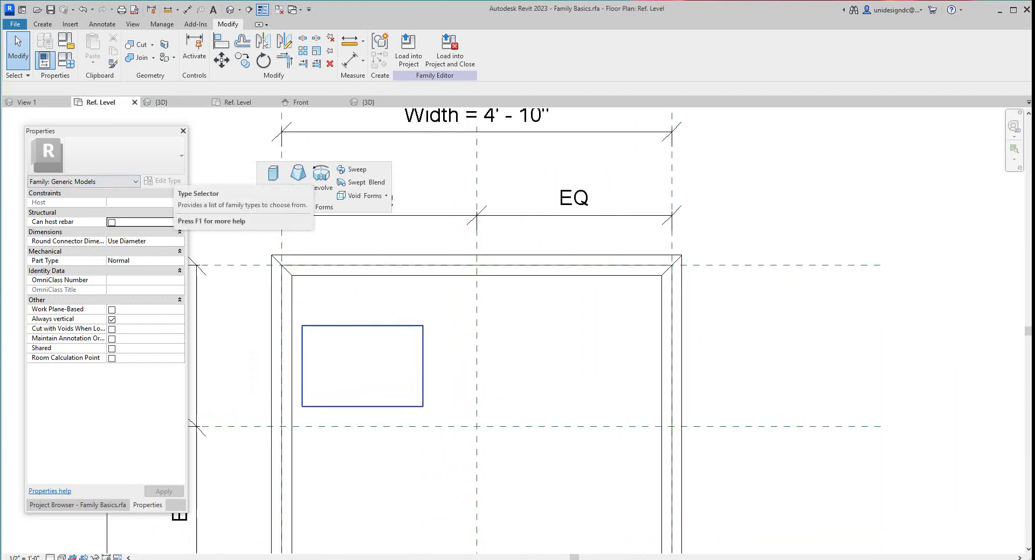
left_click(342, 339)
scroll(323, 337, "up", 1)
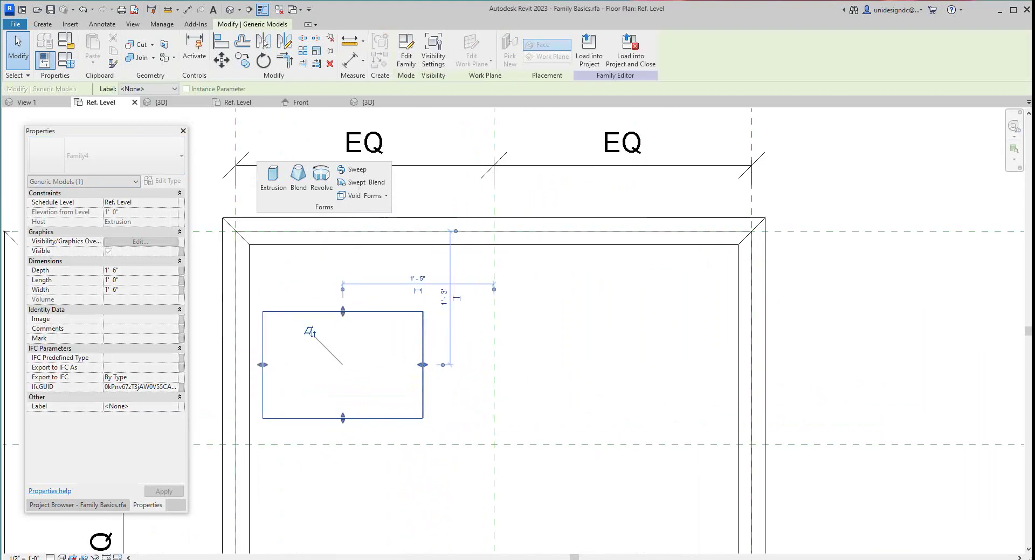
left_click_drag(422, 365, 388, 365)
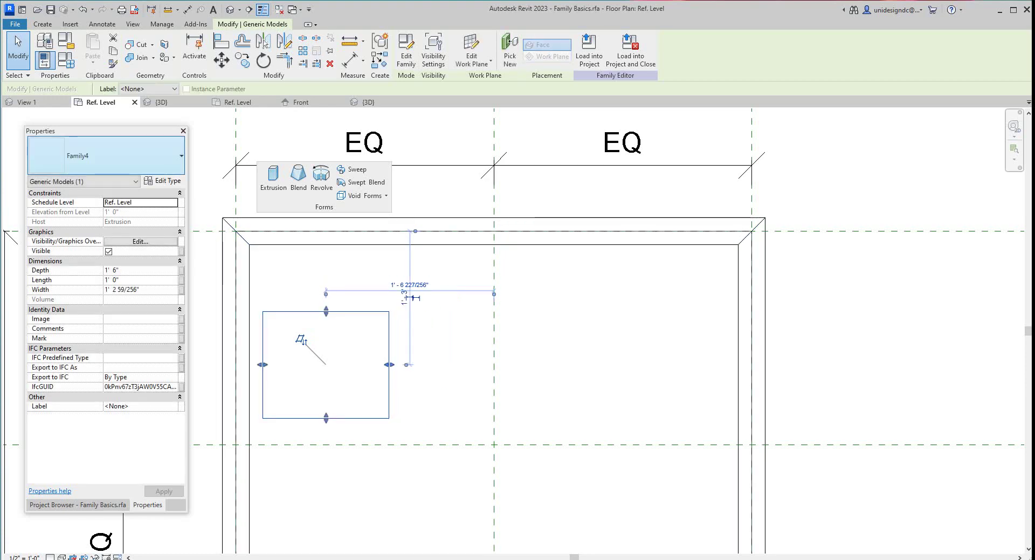
left_click_drag(262, 365, 308, 364)
key("Escape")
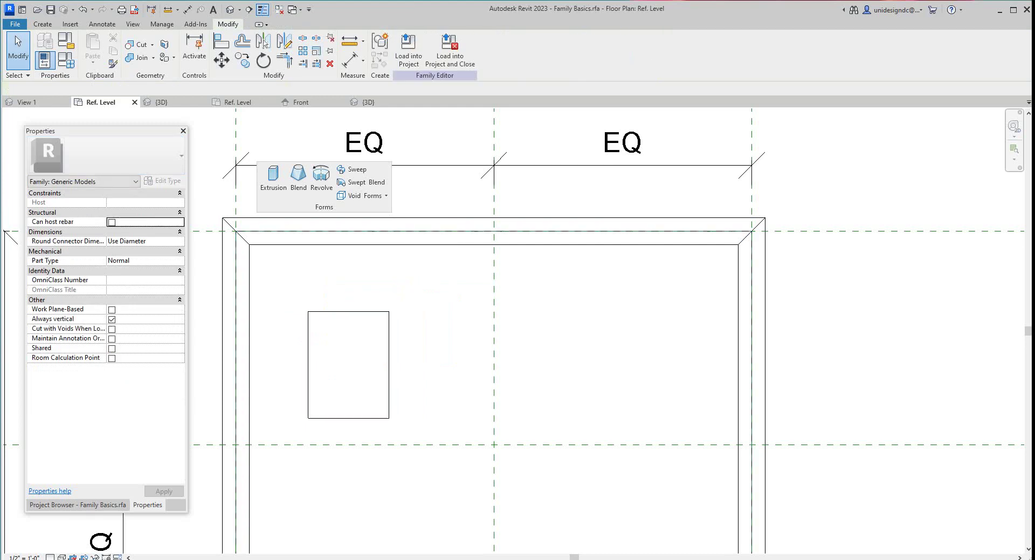
Copy the void horizontally about 2' 8" across the host, past the vertical centre reference plane
left_click(323, 339)
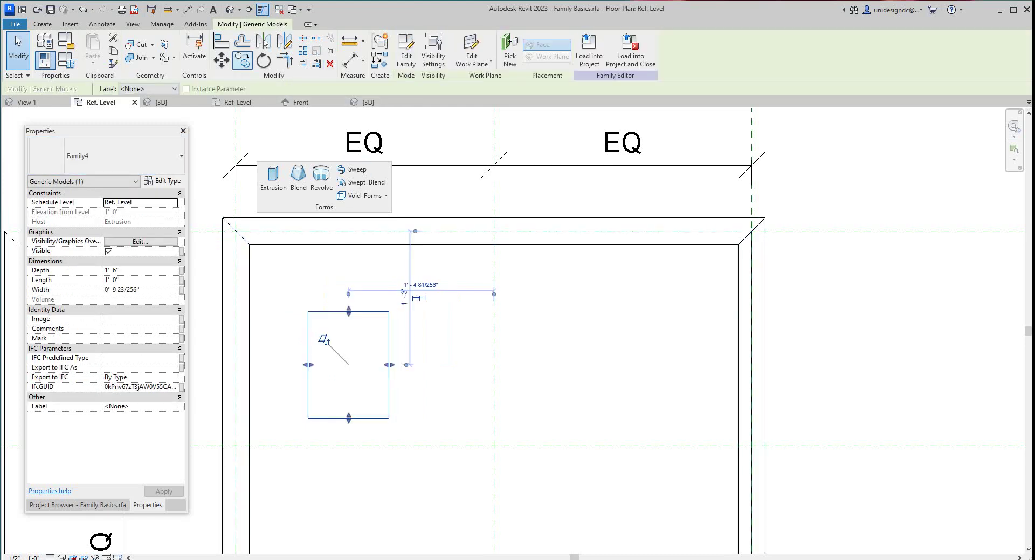
left_click(242, 60)
left_click(349, 311)
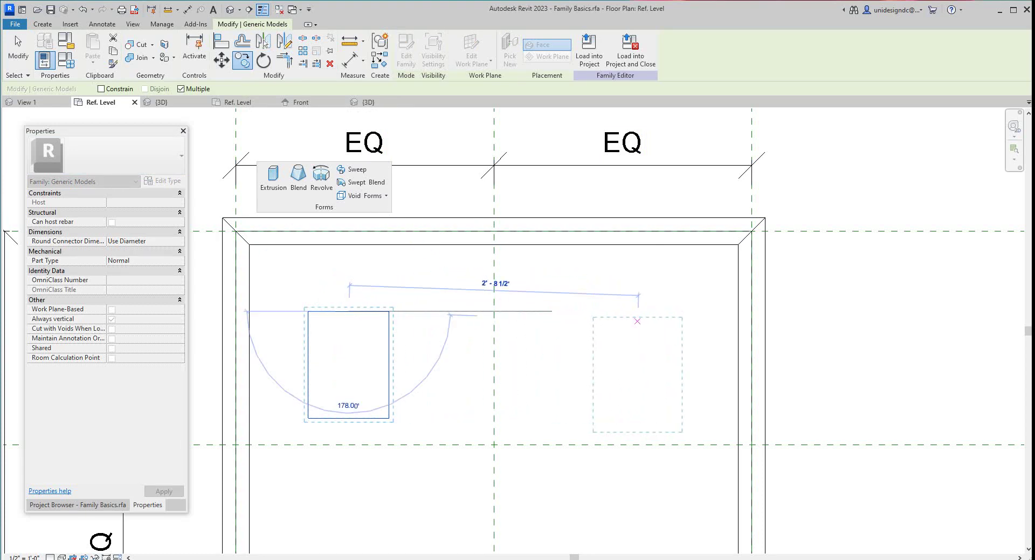
left_click(640, 311)
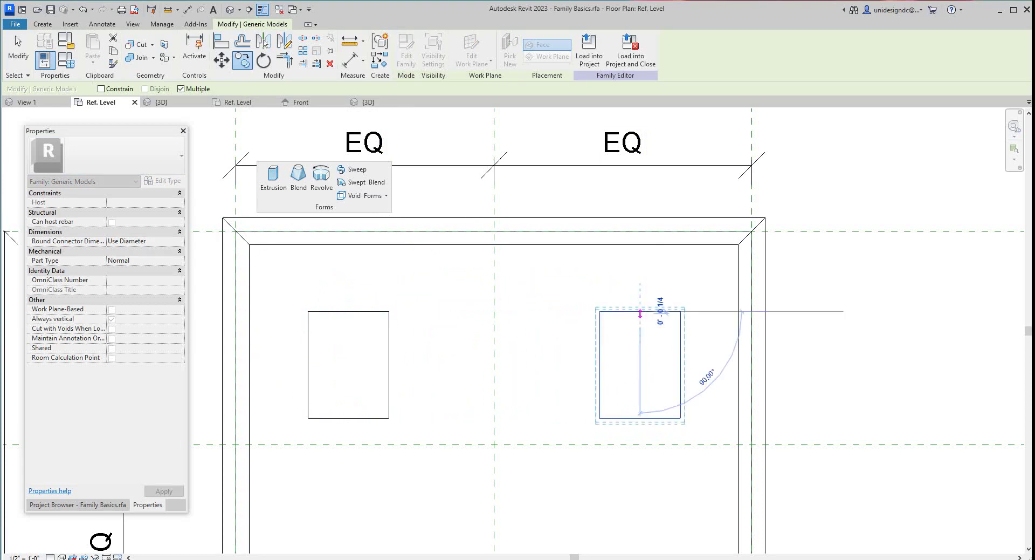
key("Escape")
key("Escape")
Resize the copied void with its shape handles to a Length of about 1' 6" and a Width of about 0' 6"
scroll(645, 329, "up", 2)
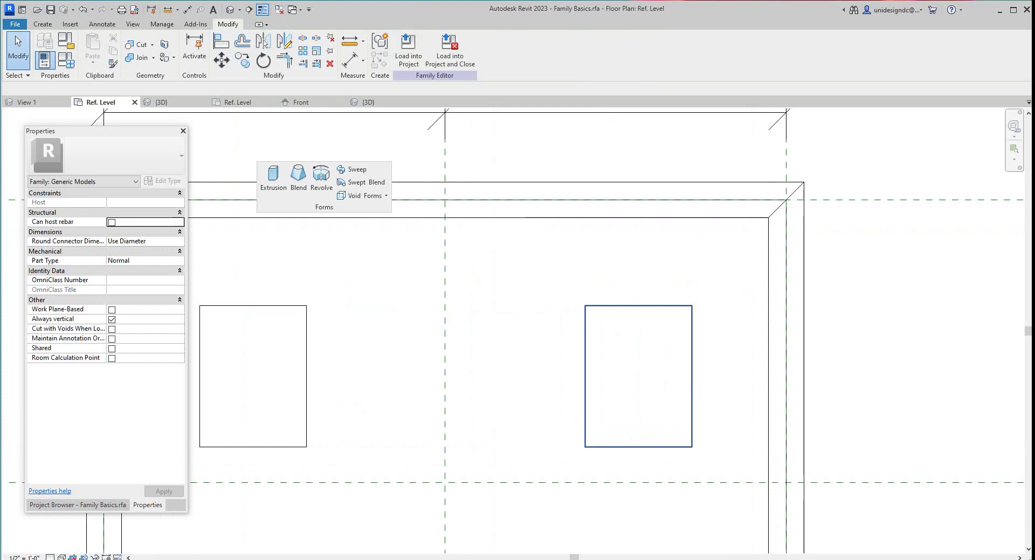
left_click(615, 352)
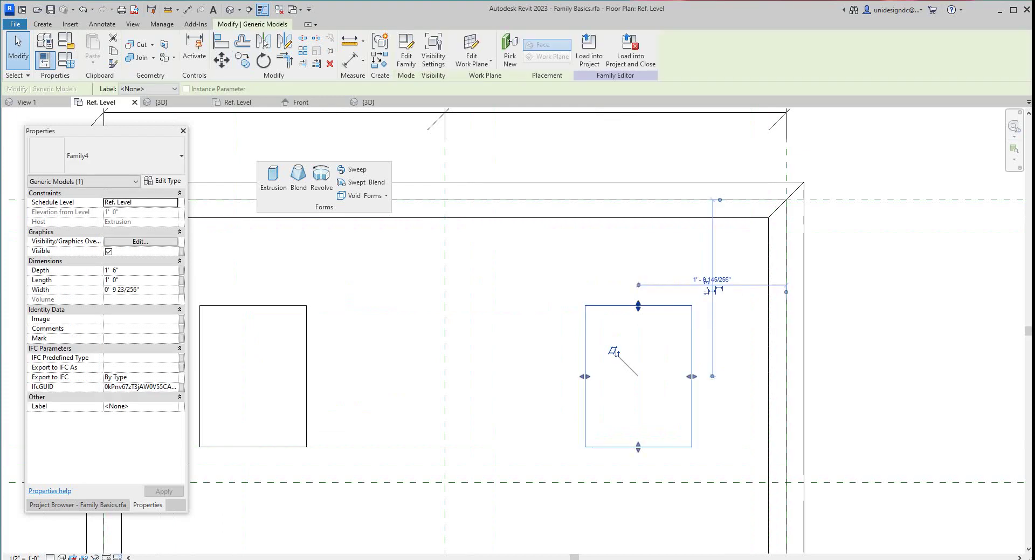
left_click_drag(639, 305, 638, 234)
left_click_drag(584, 340, 632, 317)
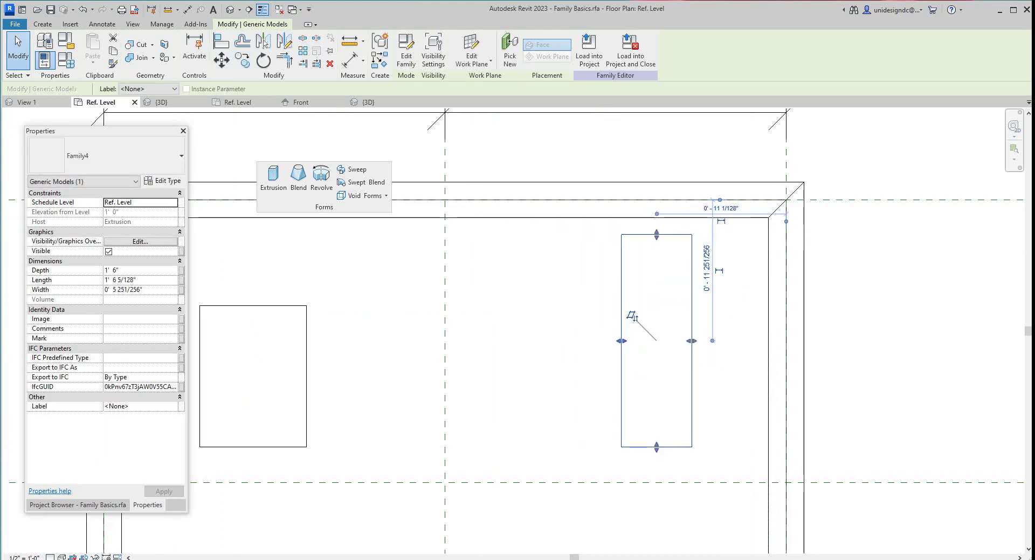
scroll(502, 246, "down", 3)
left_click(718, 176)
scroll(718, 176, "down", 2)
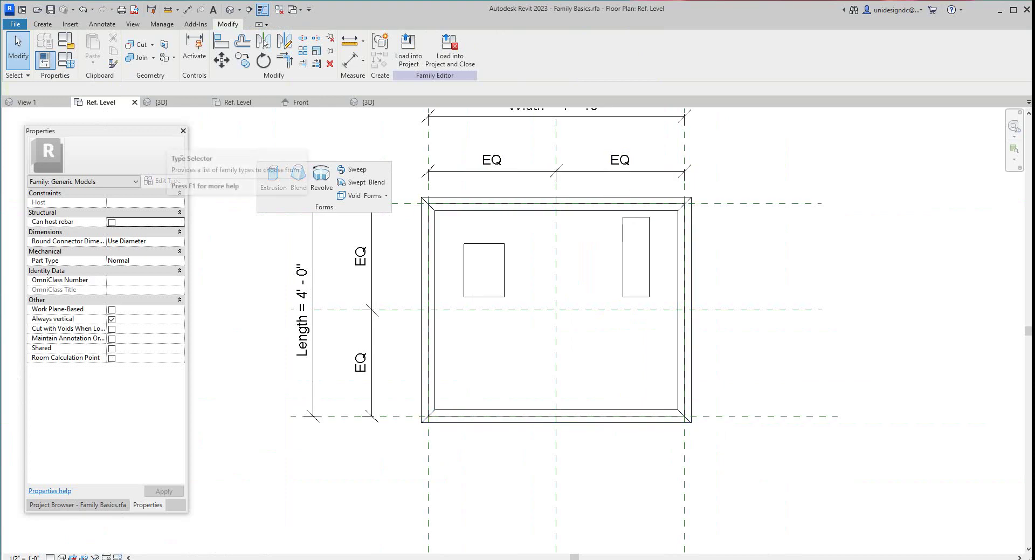
Inspect both openings cut into the host in the 3D view from a steeper angle
left_click(162, 101)
scroll(483, 336, "down", 3)
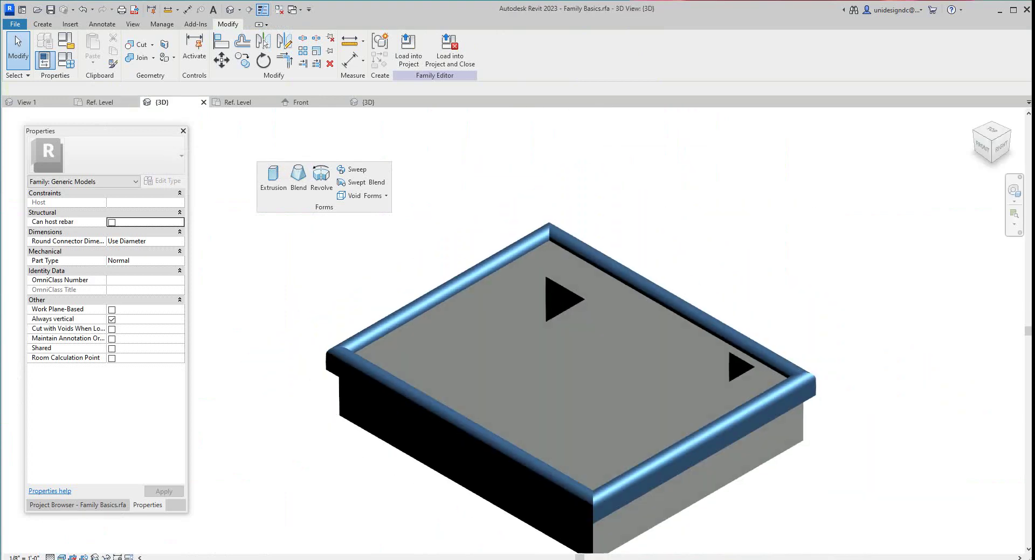
left_click_drag(989, 134, 990, 146)
mouse_move(501, 345)
middle_mouse_down("shift")
mouse_move(507, 372)
mouse_move(603, 291)
mouse_move(617, 302)
mouse_move(531, 372)
mouse_move(451, 385)
mouse_move(469, 350)
mouse_move(521, 322)
middle_mouse_up("shift")
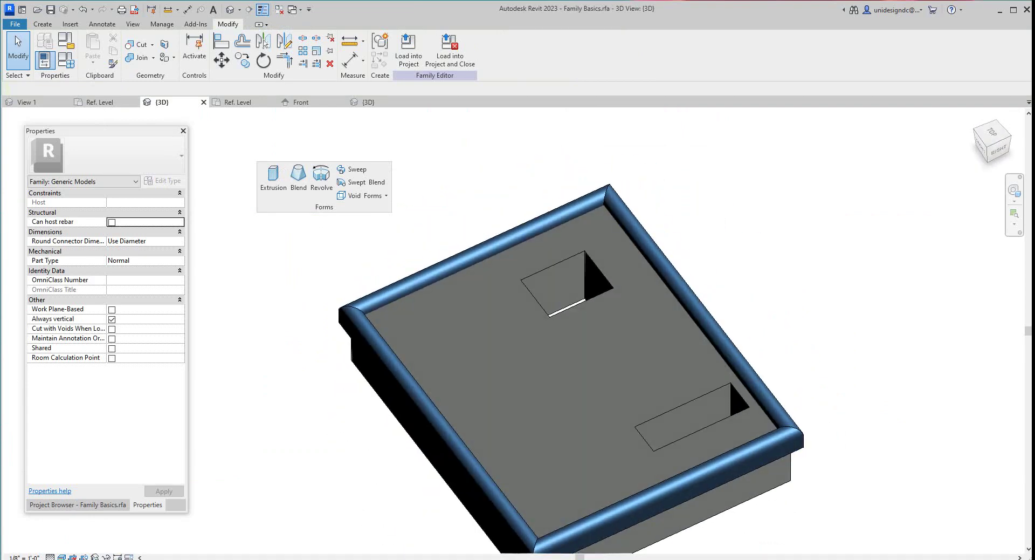
From a straight-down 3D view, set the Depth of the 1' 0" long void to 3' 0"
left_click(365, 195)
key("Escape")
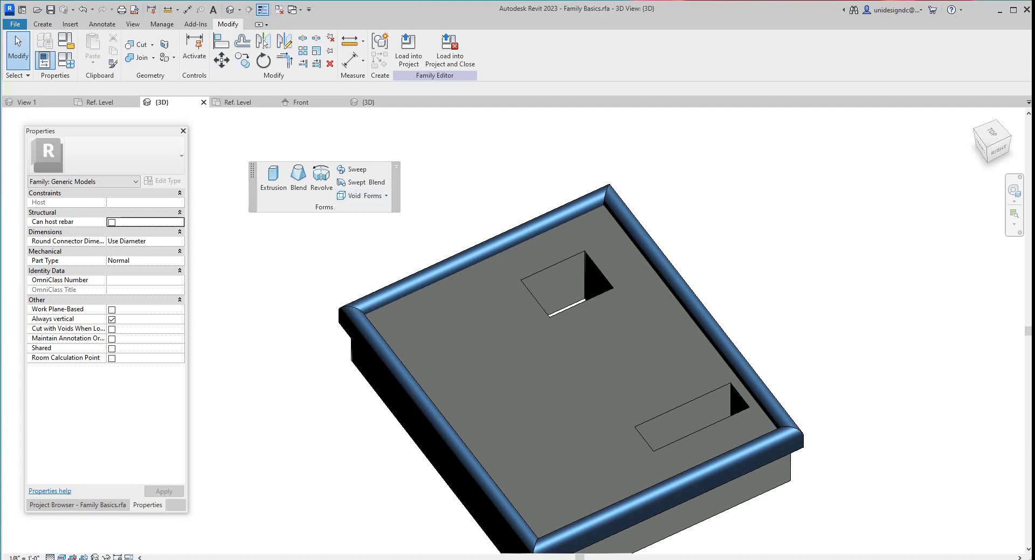
scroll(516, 300, "down", 2)
scroll(543, 314, "up", 1)
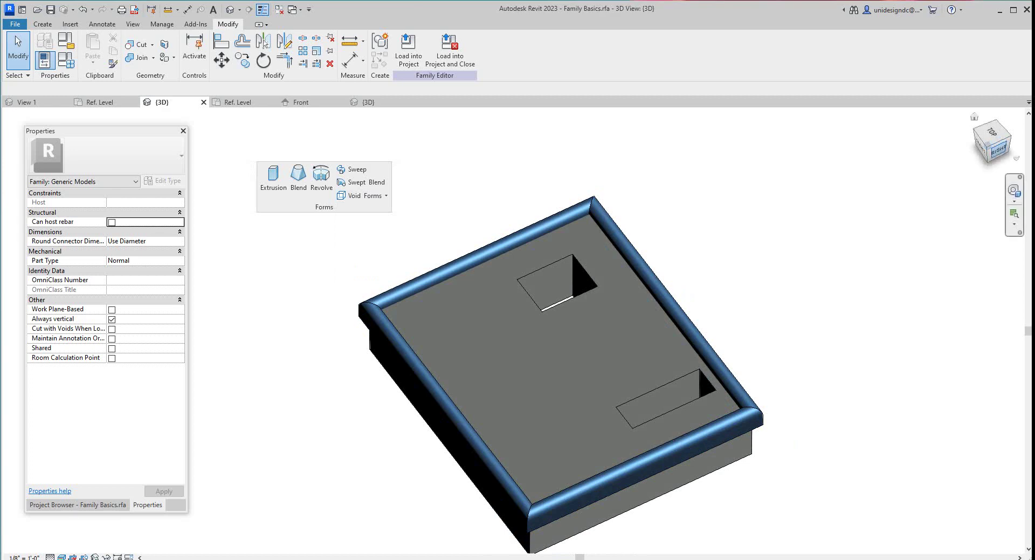
mouse_move(998, 149)
left_mouse_down()
mouse_move(999, 139)
mouse_move(965, 167)
left_mouse_up()
middle_click_drag(701, 313, 703, 315, "shift")
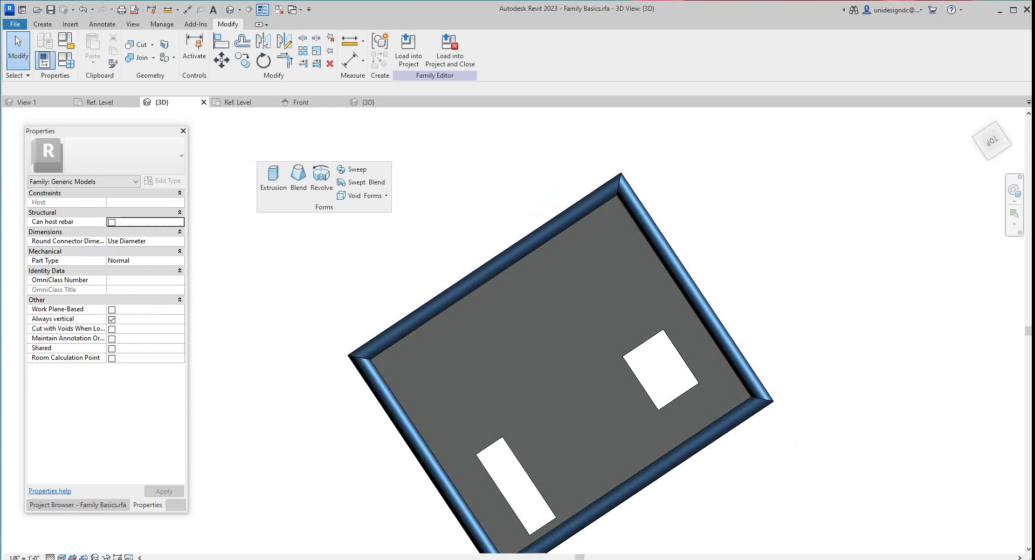
left_click(640, 349)
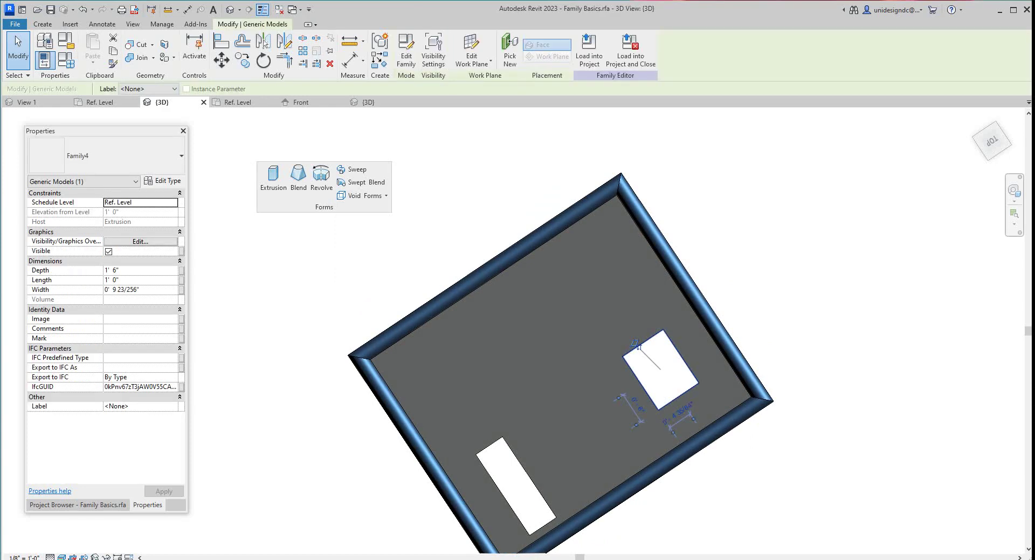
scroll(641, 354, "up", 3)
scroll(641, 355, "down", 4)
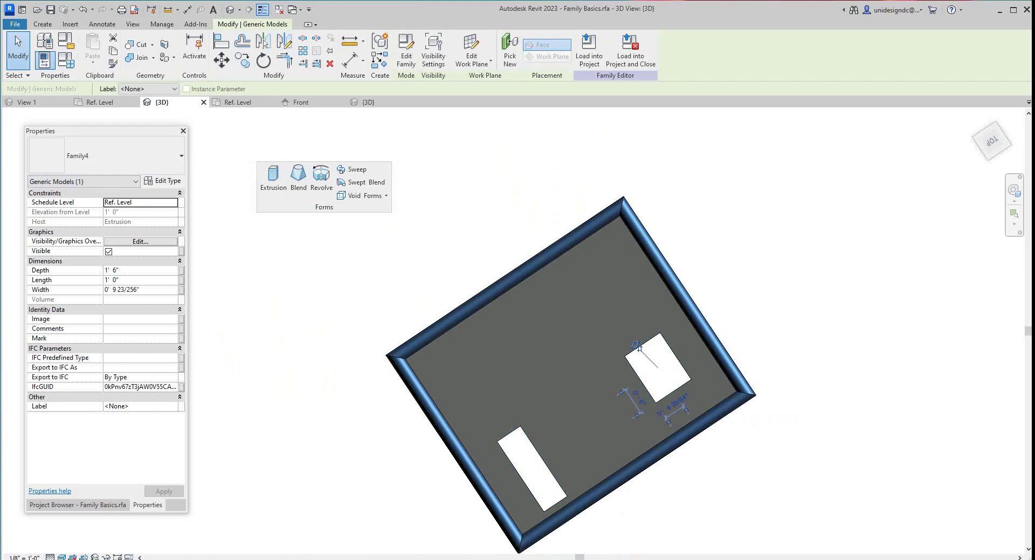
left_click(139, 270)
left_click_drag(139, 270, 103, 271)
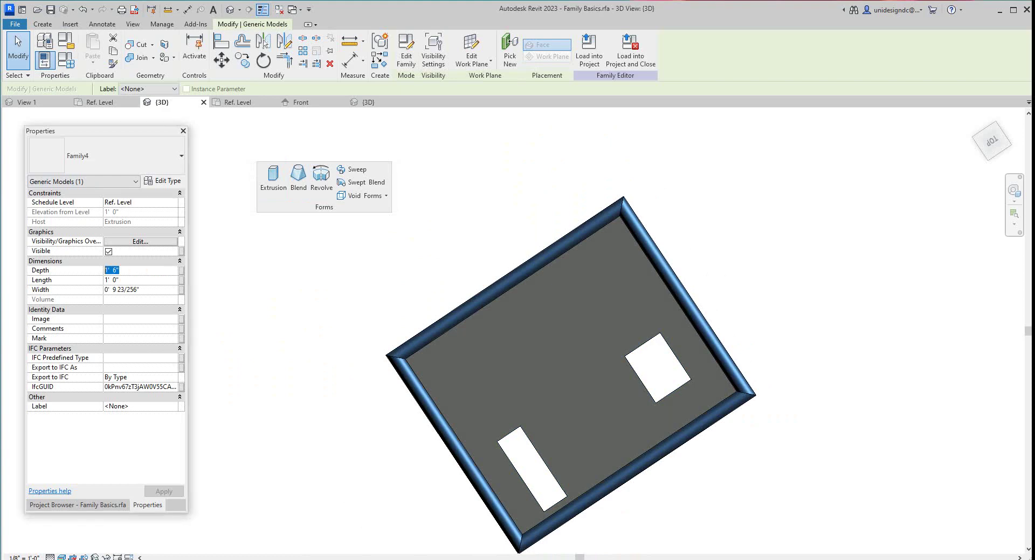
type("2")
left_click(674, 407)
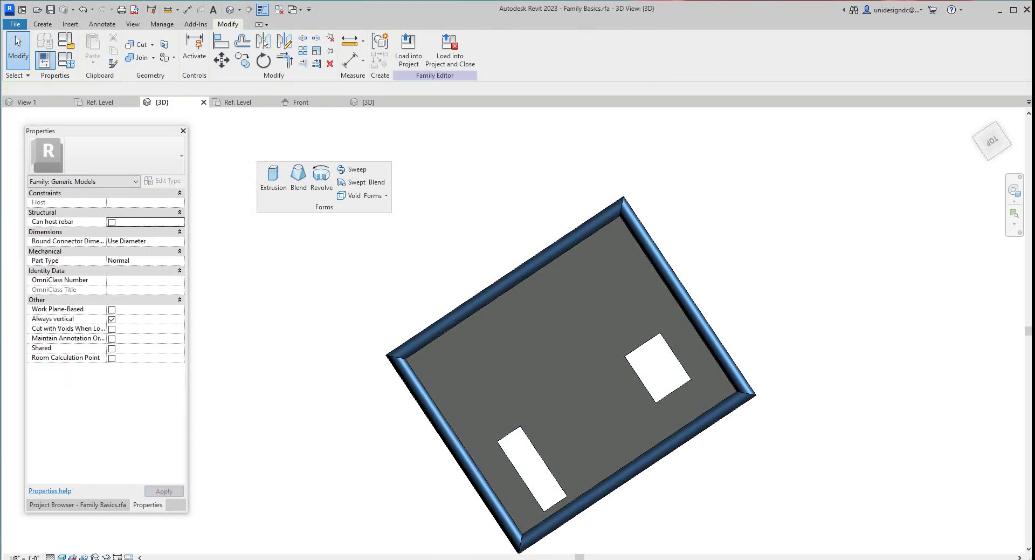
Set the same void's Length to 3' 0" and check its extent beyond the host's edge
left_click(658, 367)
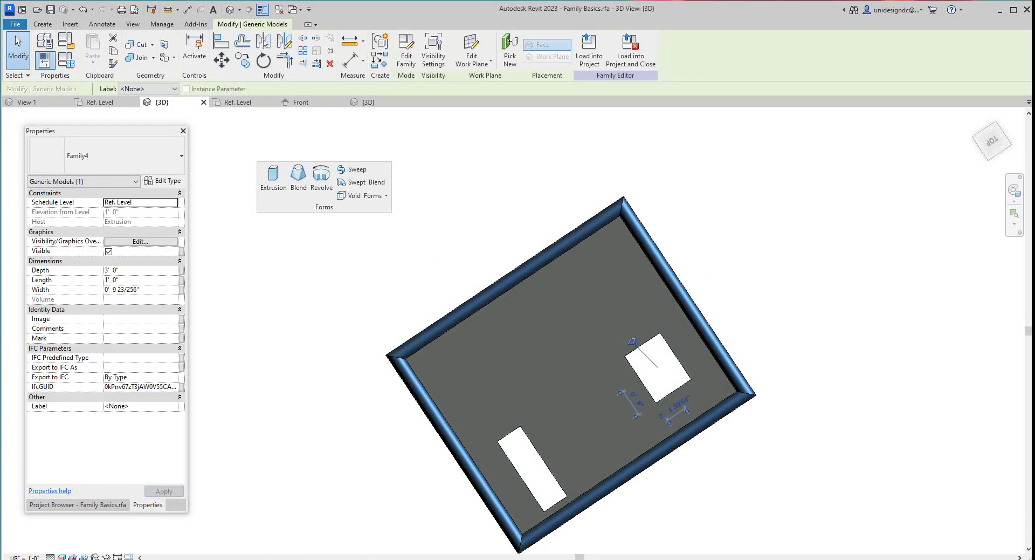
left_click(145, 290)
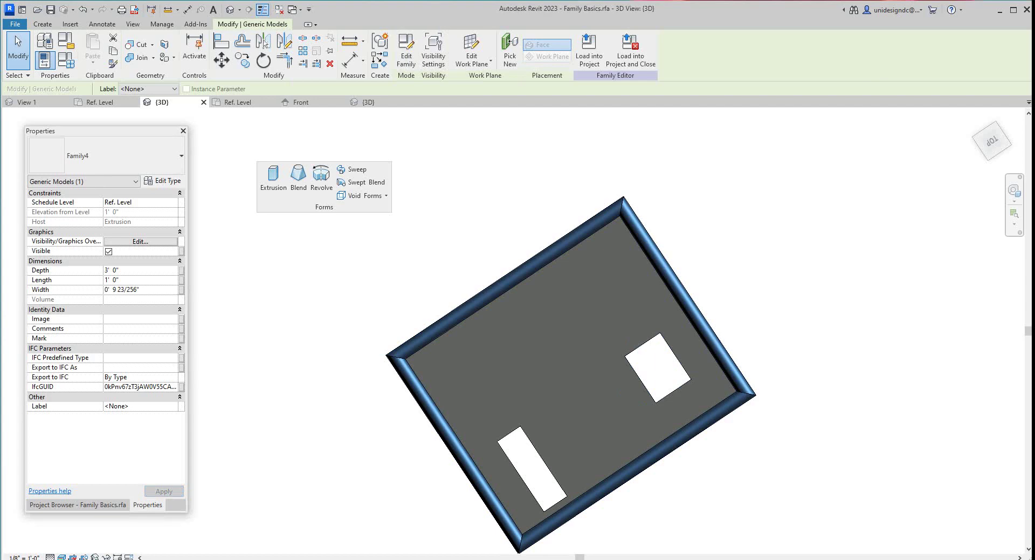
left_click(112, 280)
type("3")
key("Escape")
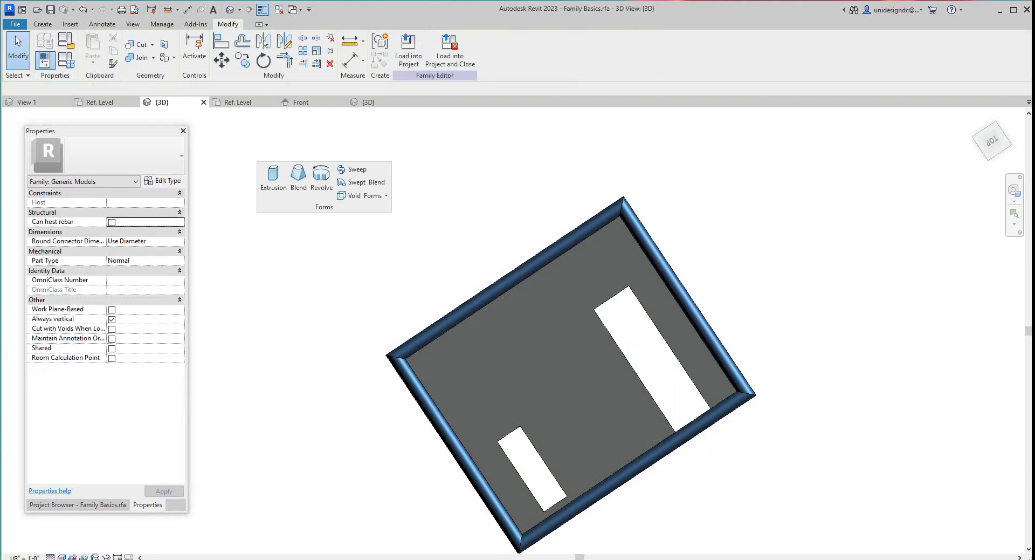
left_click(633, 342)
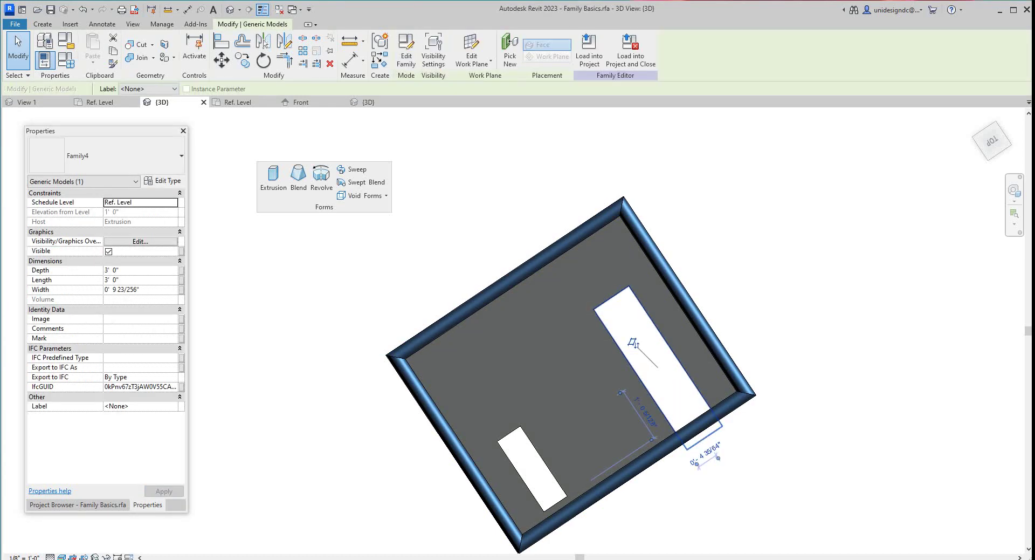
key("Escape")
scroll(443, 221, "down", 2)
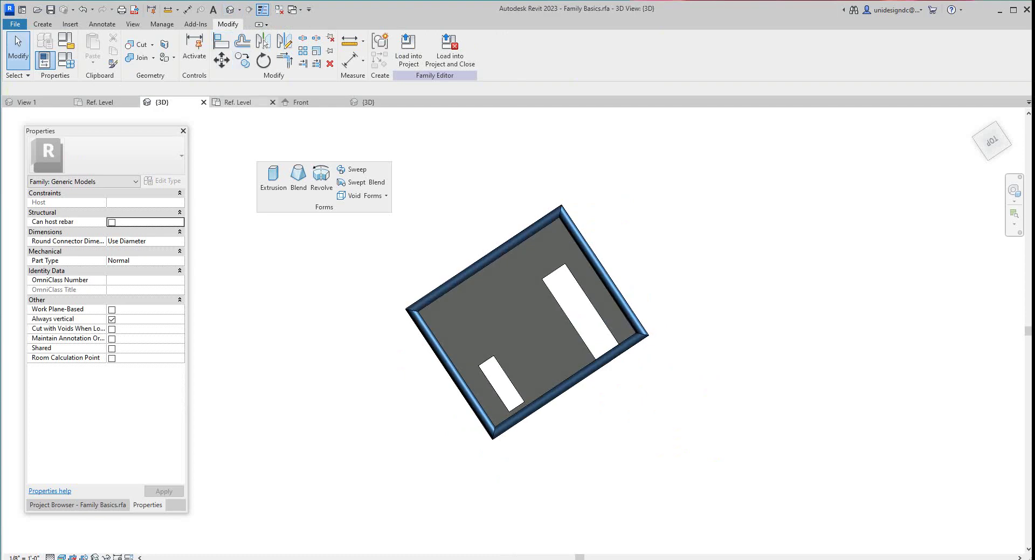
In the Ref. Level plan, pull in the long void's upper edge with its shape handle to a Length of about 2' 0"
mouse_move(992, 141)
left_click(974, 117)
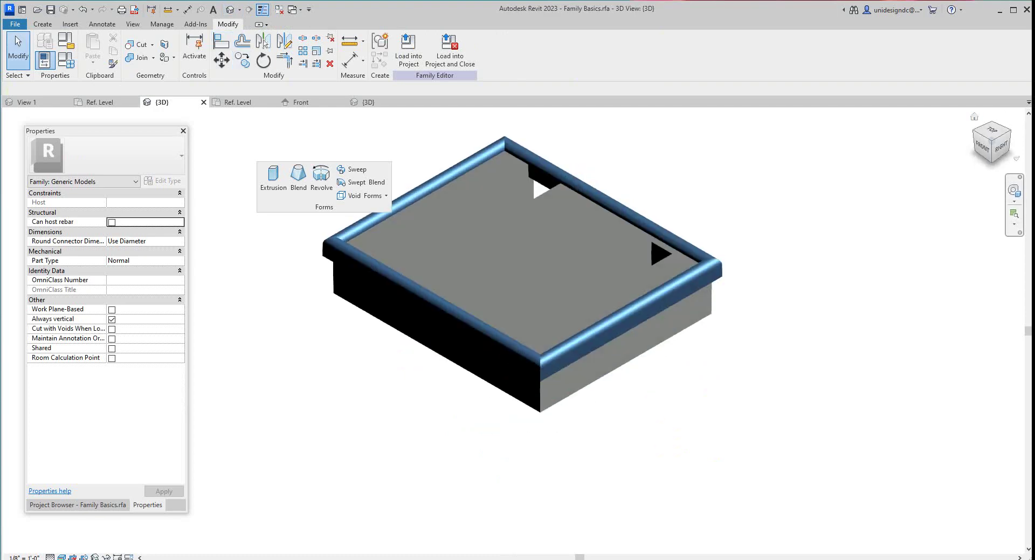
mouse_move(982, 147)
left_mouse_down()
mouse_move(972, 177)
mouse_move(952, 180)
left_mouse_up()
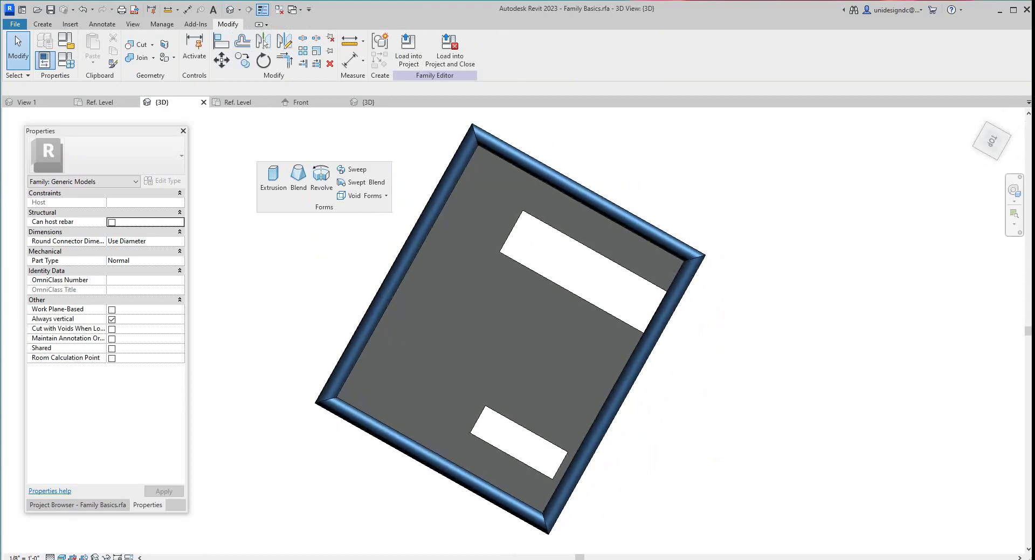
left_click(569, 252)
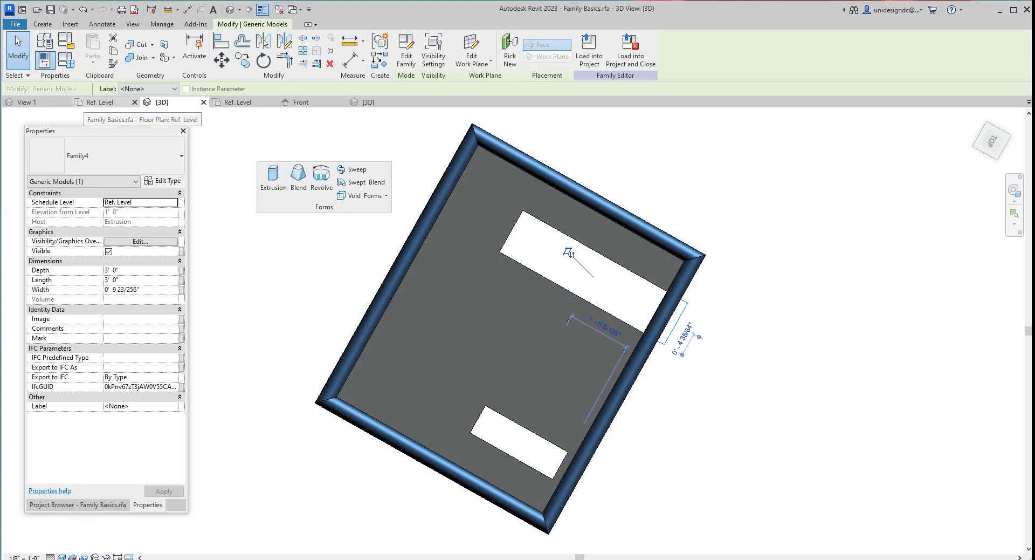
left_click(100, 102)
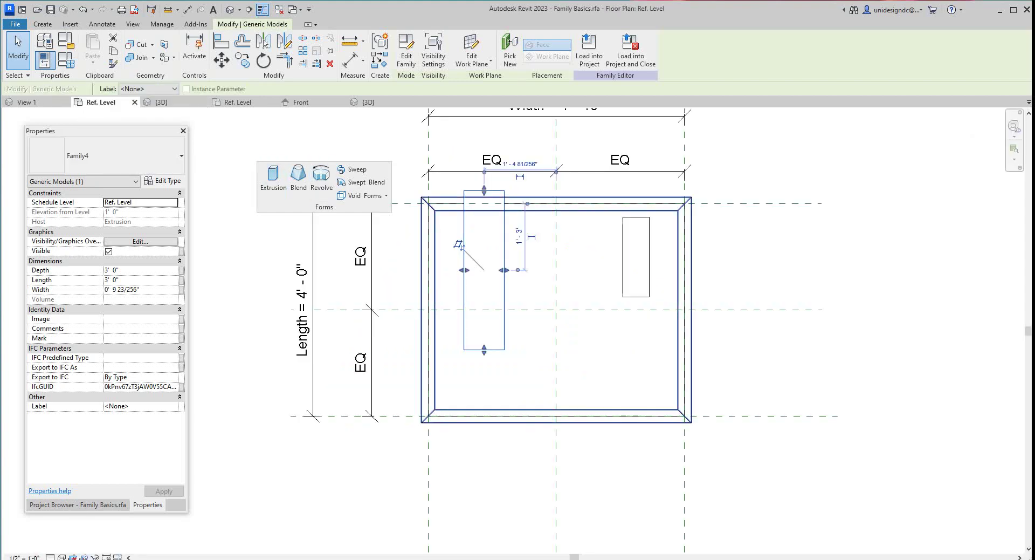
scroll(489, 193, "up", 3)
left_click_drag(481, 189, 481, 254)
left_click_drag(456, 337, 456, 351)
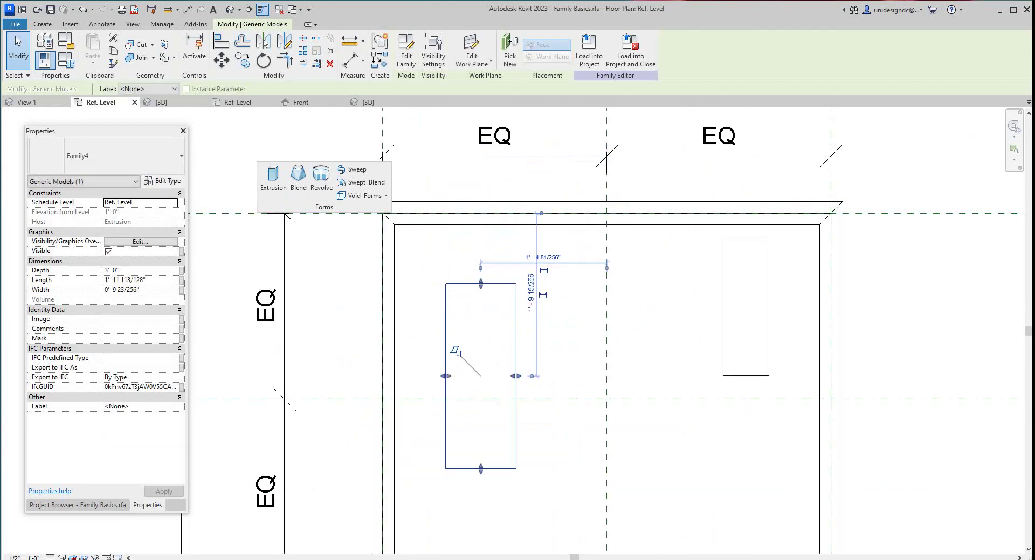
Display the Ref. Level plan as Shaded and shorten the selected void from its lower edge to a Length of about 1' 7"
left_click(62, 557)
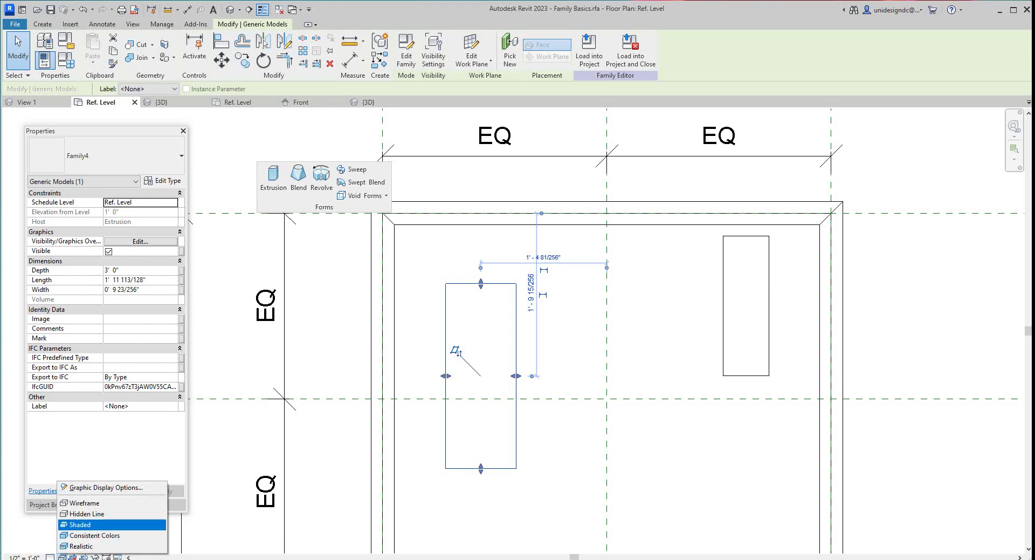
left_click(81, 524)
scroll(669, 483, "down", 1)
scroll(670, 483, "up", 2)
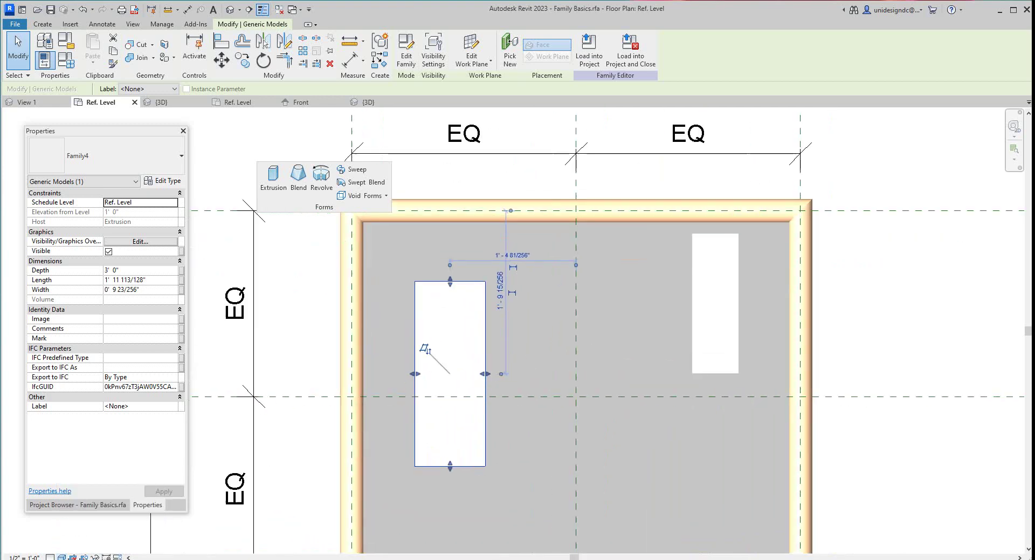
left_click_drag(453, 467, 452, 424)
scroll(433, 356, "down", 2)
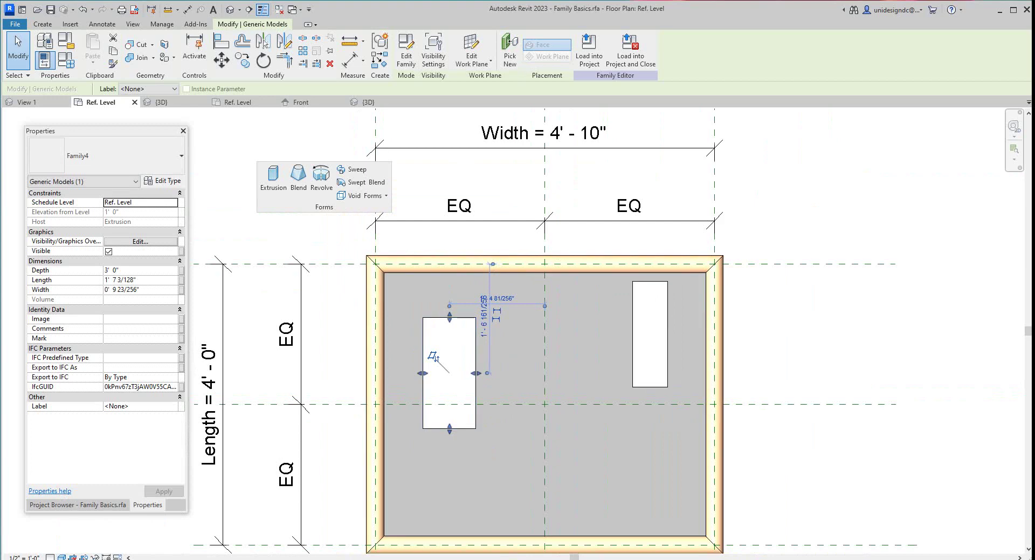